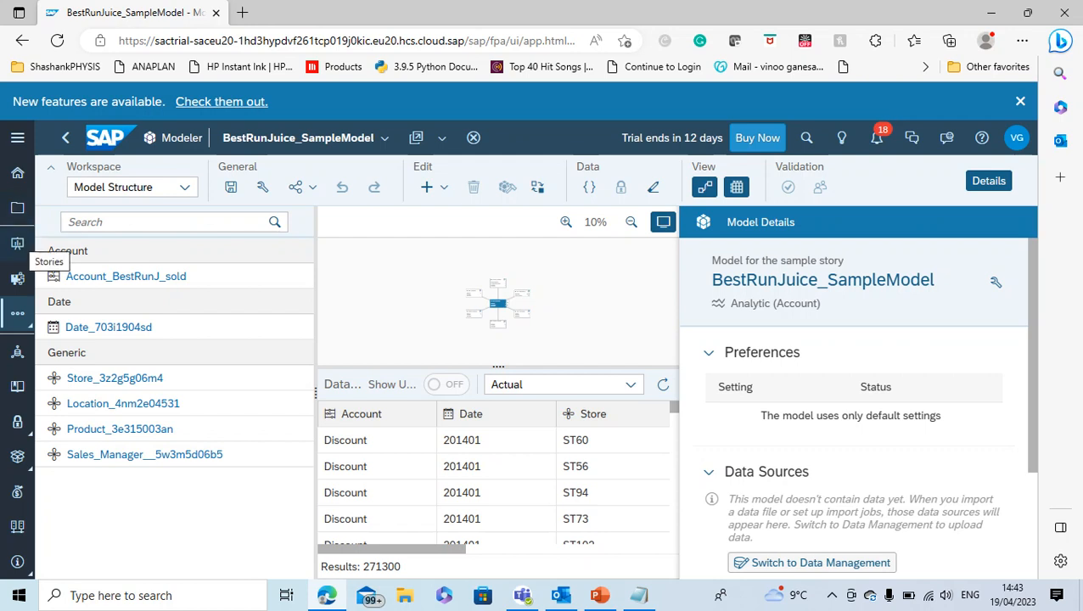
Create a new responsive story using the Classic Design Experience
left_click(17, 245)
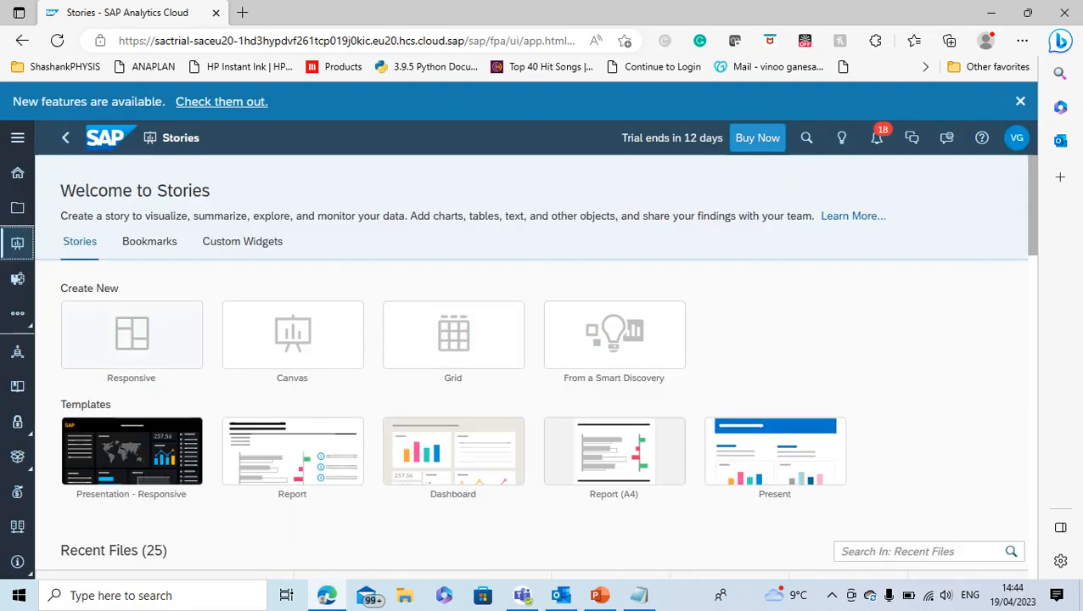
left_click(132, 335)
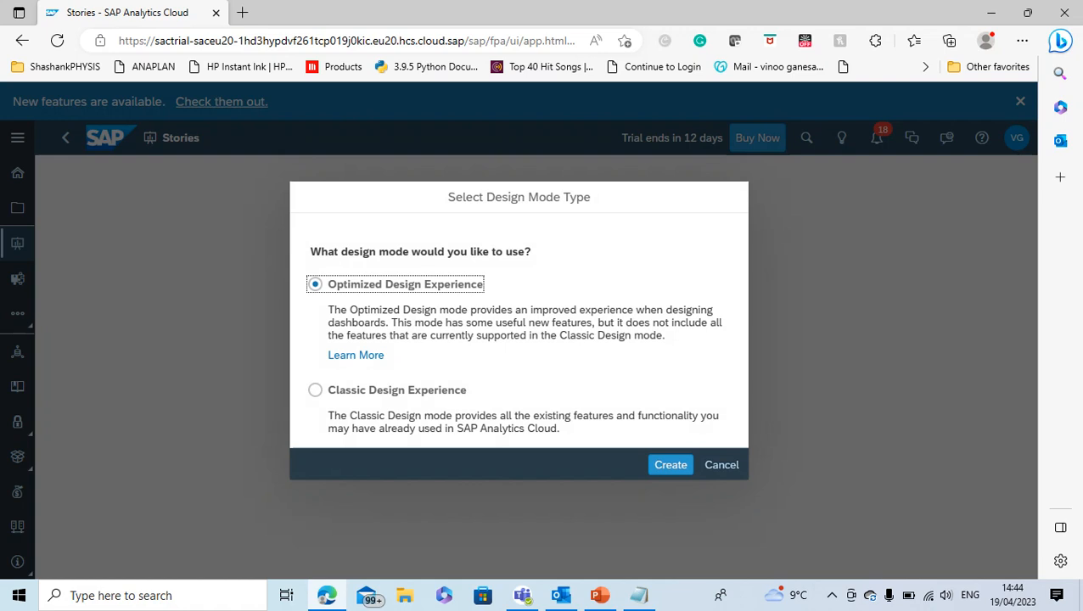
left_click(315, 391)
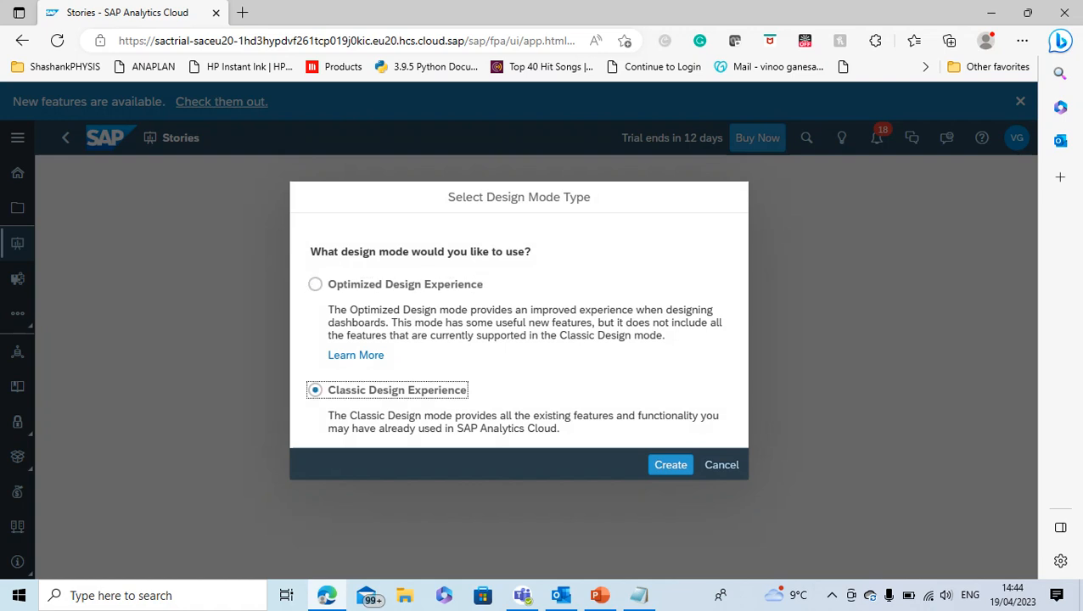
left_click(671, 464)
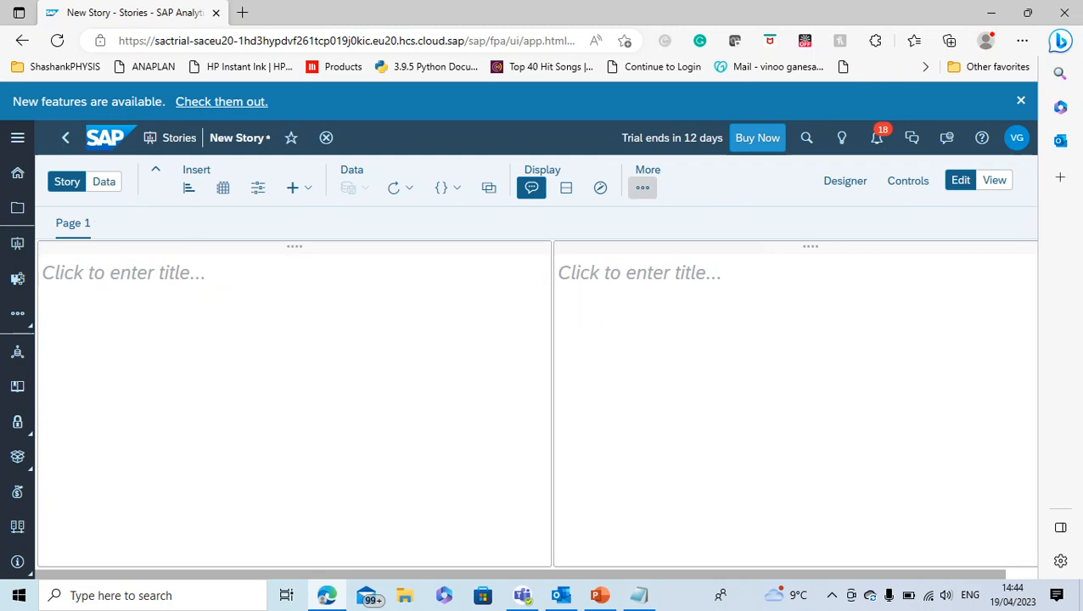
left_click(643, 188)
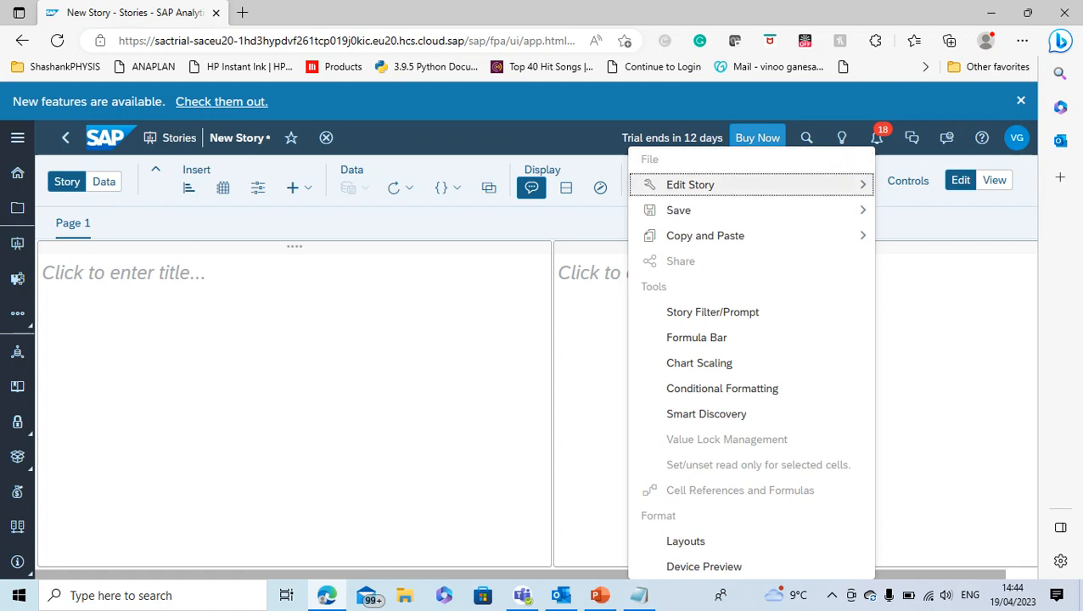
left_click(425, 356)
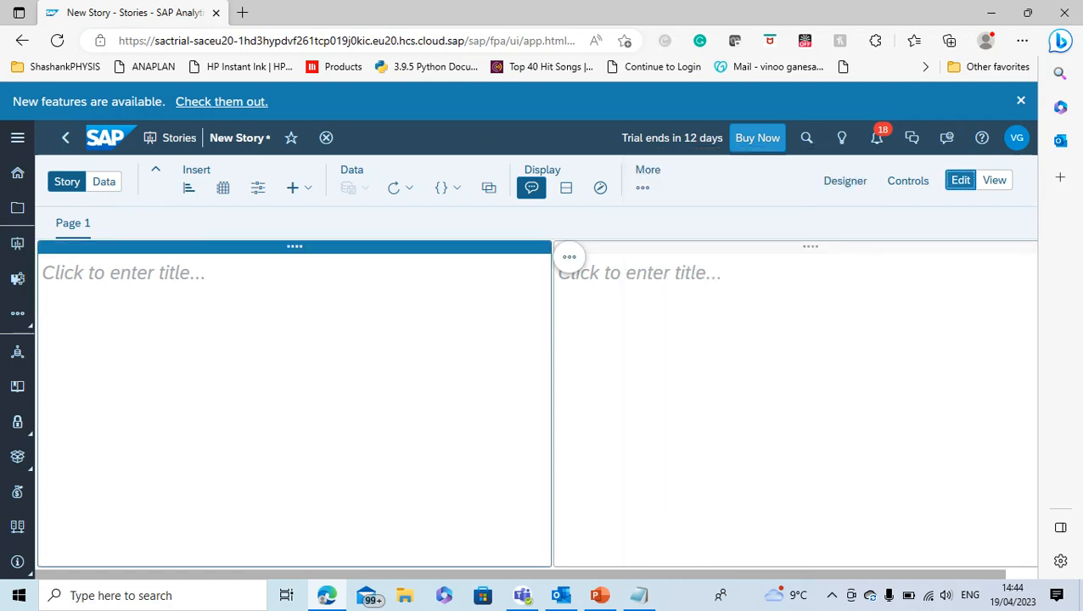
left_click(845, 180)
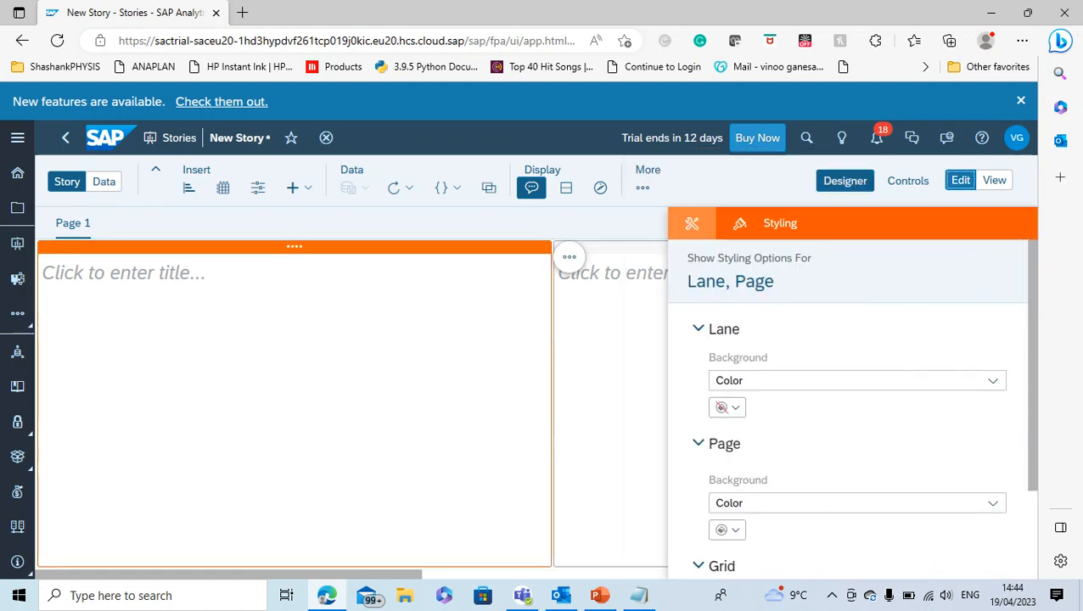
left_click(340, 365)
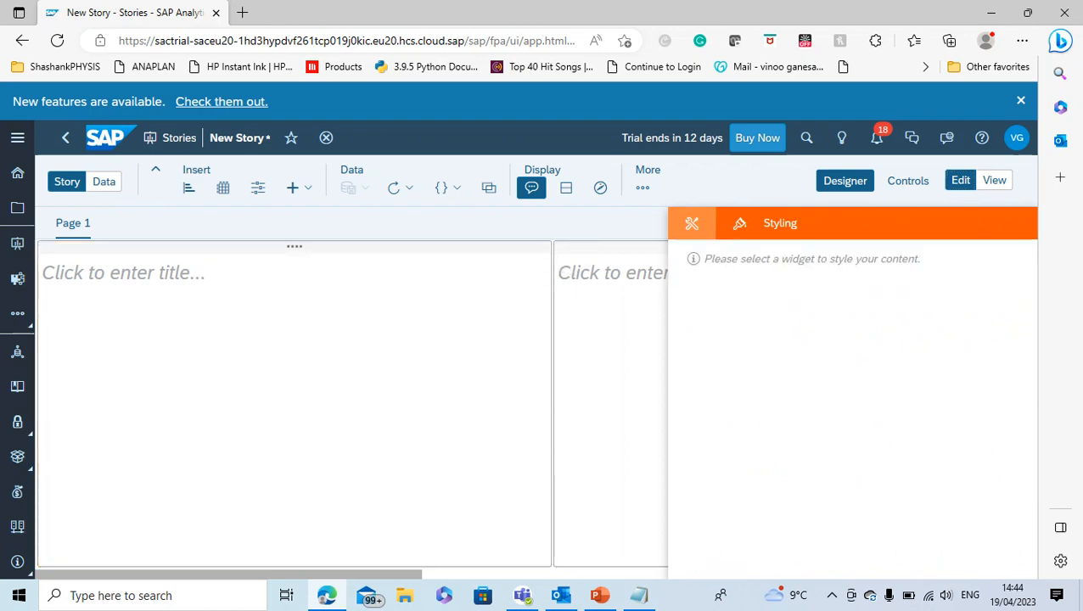
Insert a table into the first lane of Page 1, based on the existing model BestRunJuice_SampleModel
left_click(222, 187)
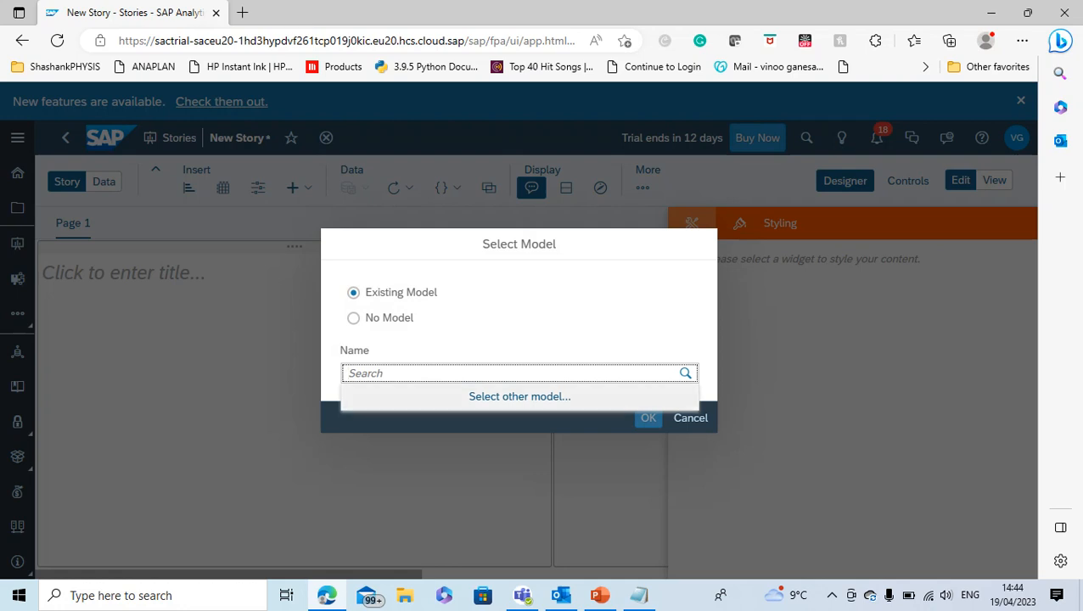
left_click(520, 396)
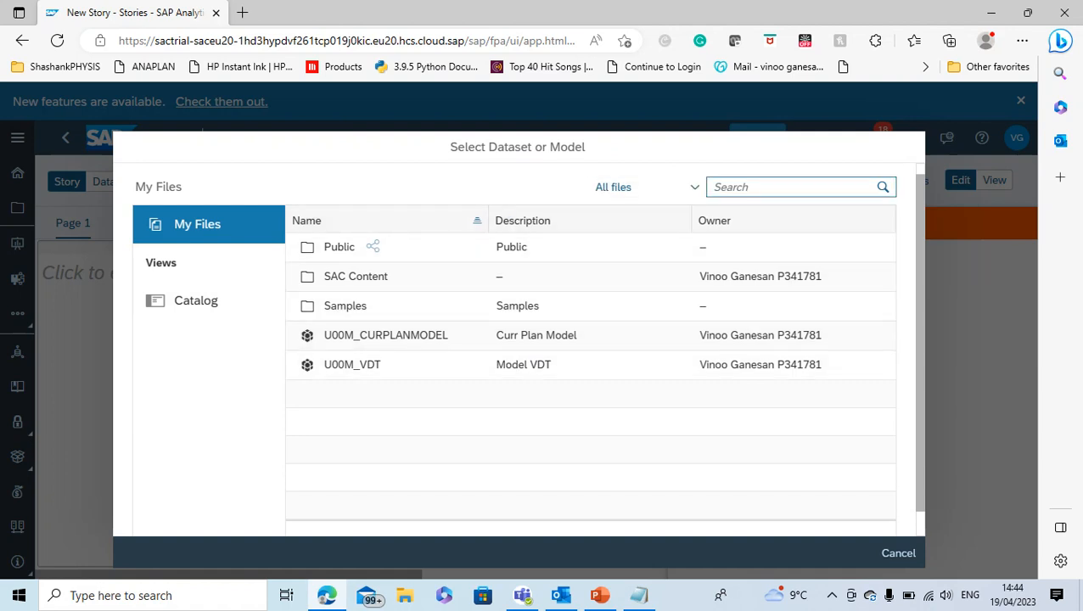
left_click(774, 187)
type("Juice")
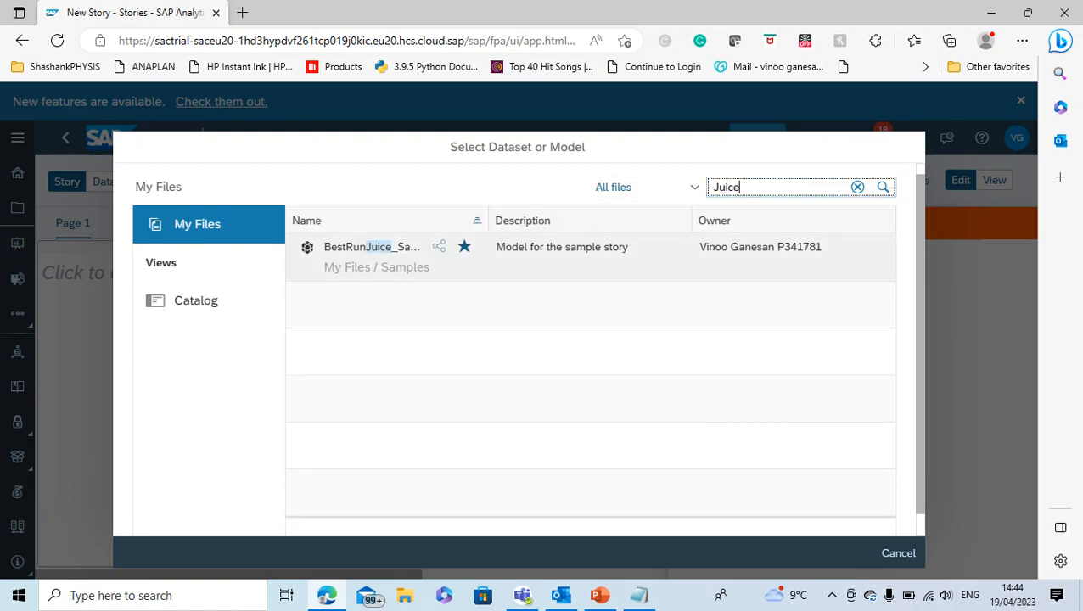
left_click(372, 247)
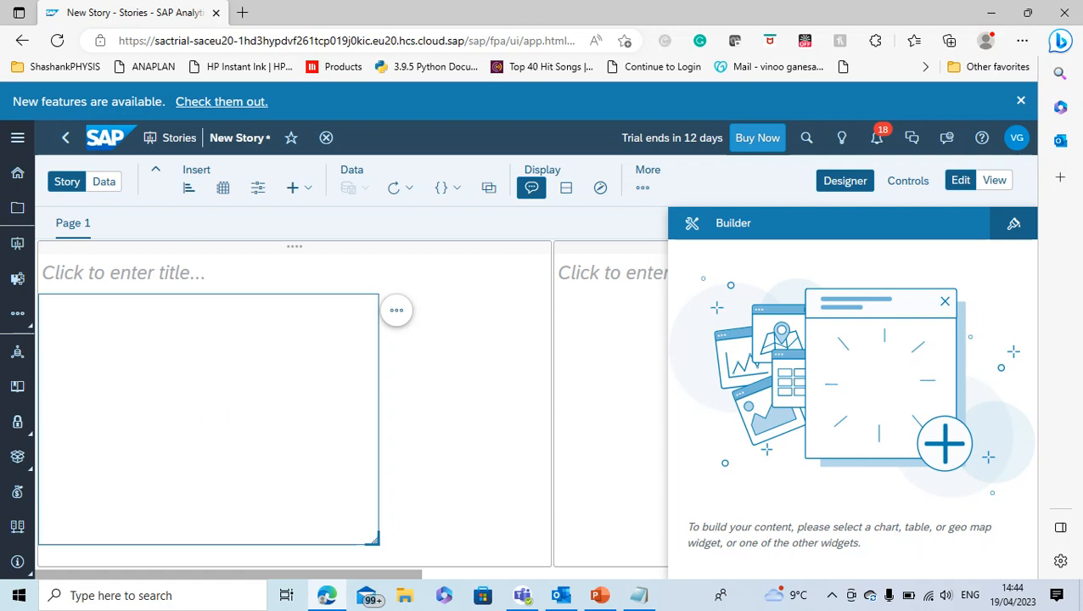
Start a Smart Discovery on the sample model with Gross Margin as the target
left_click(643, 183)
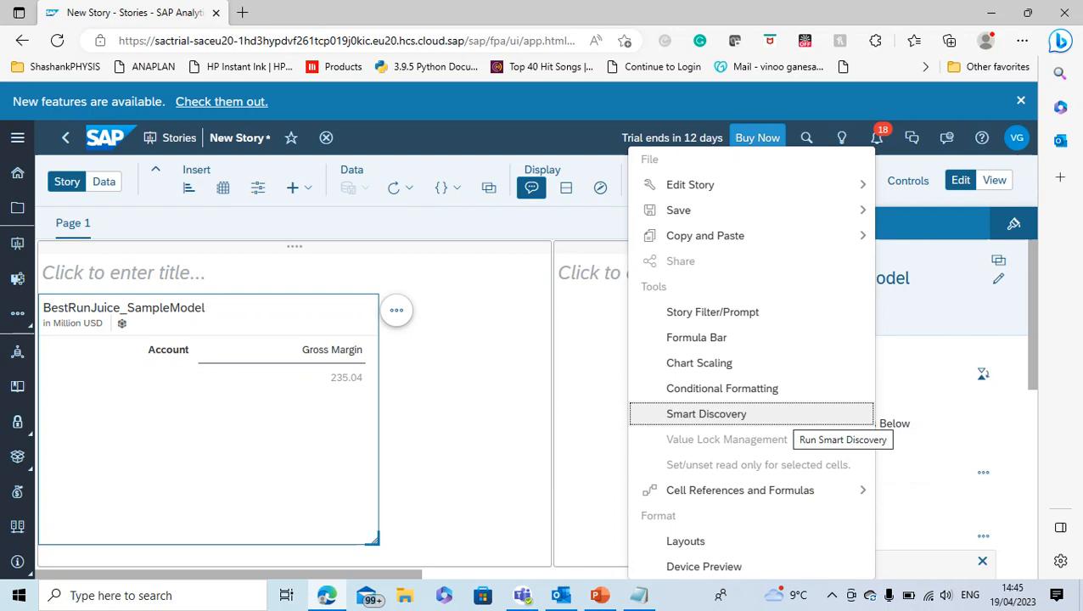
left_click(794, 416)
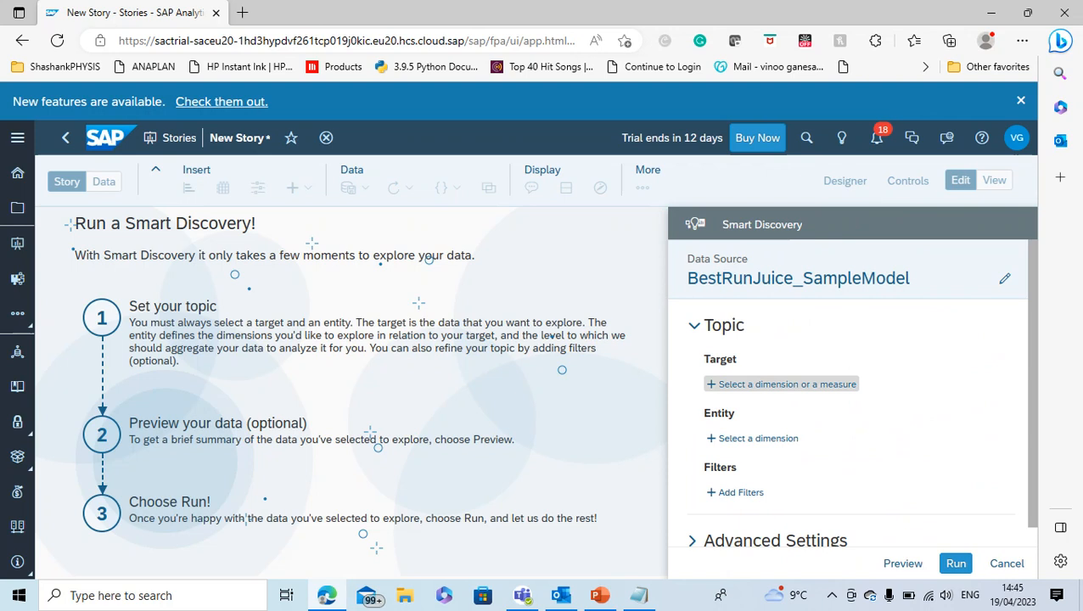
left_click(782, 384)
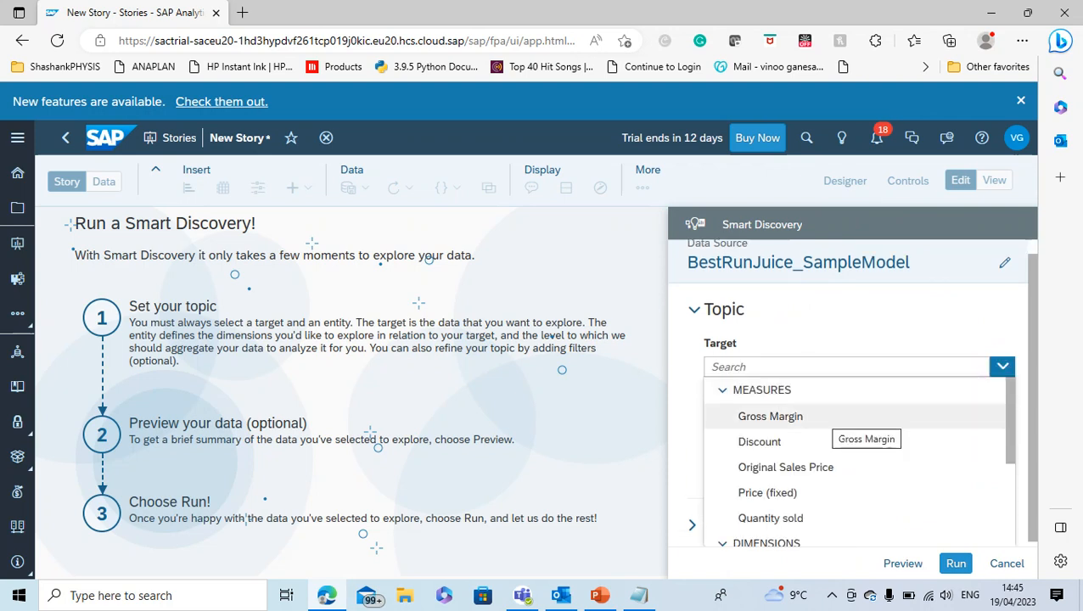
left_click(770, 416)
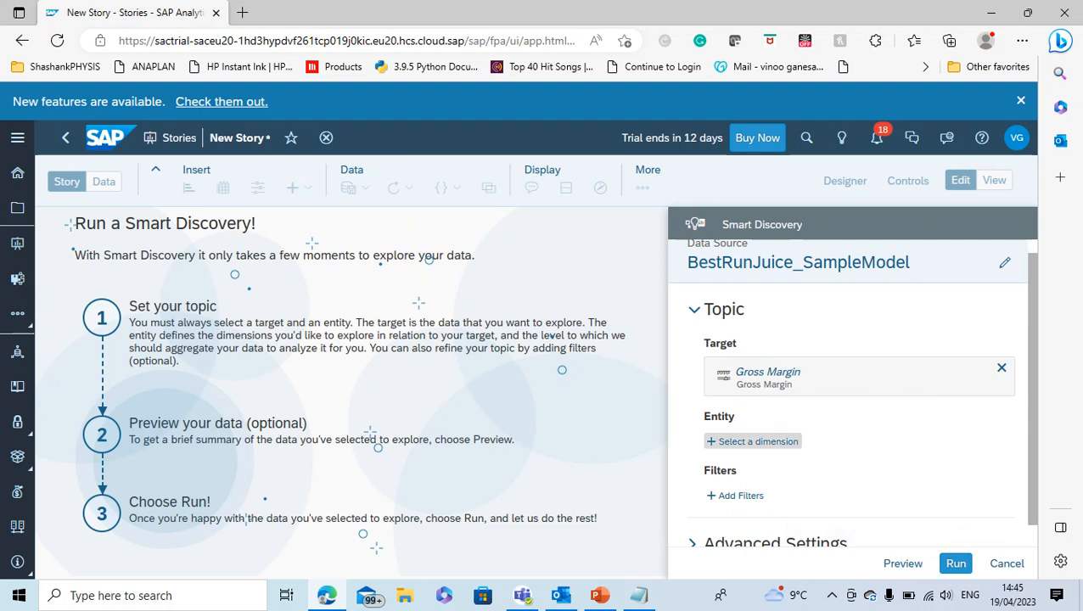
Set the Smart Discovery entity to Location, Product, Sales Manager and Store, and run the discovery
left_click(755, 442)
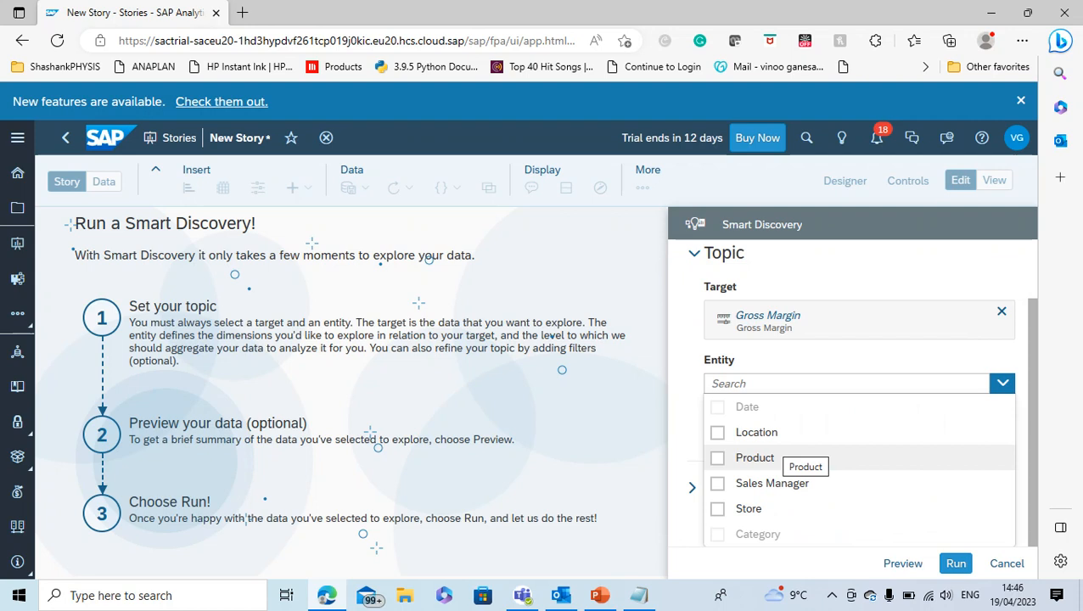
scroll(777, 467, "up", 1)
scroll(777, 467, "down", 1)
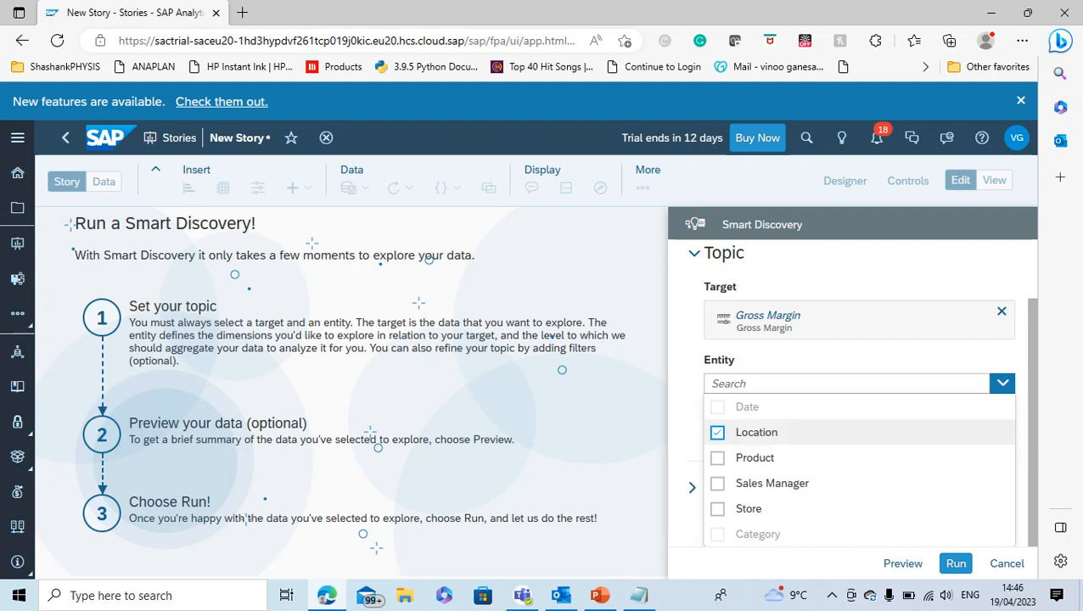
left_click(718, 459)
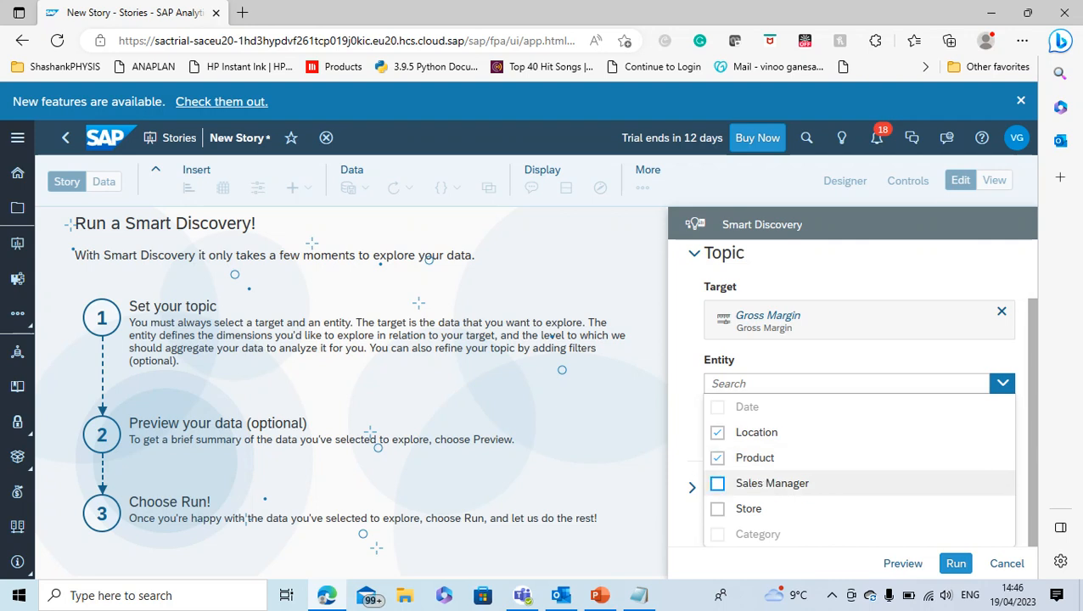
left_click(718, 484)
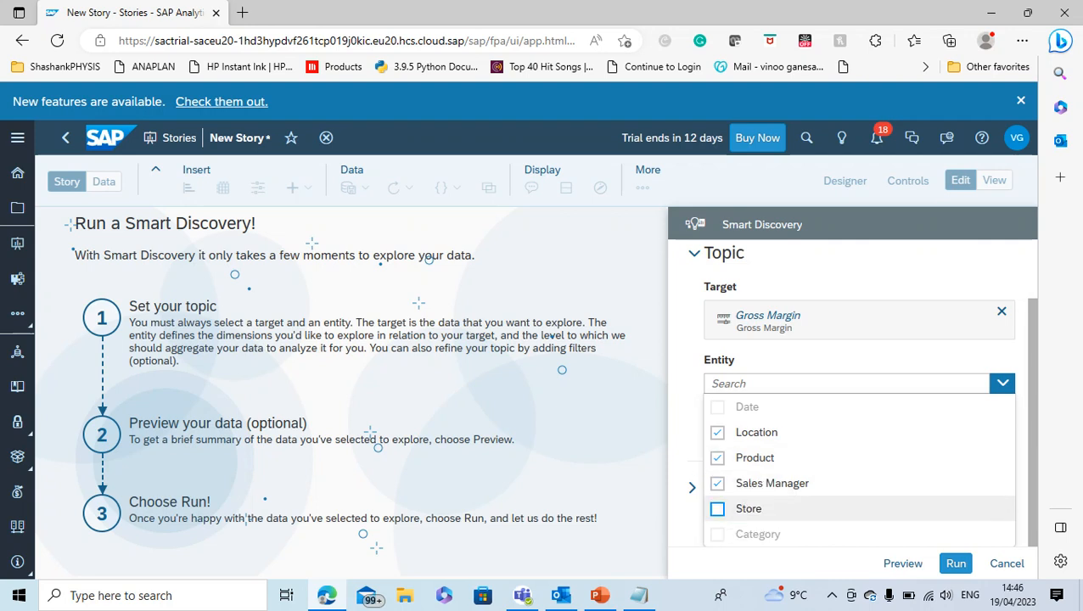
left_click(719, 509)
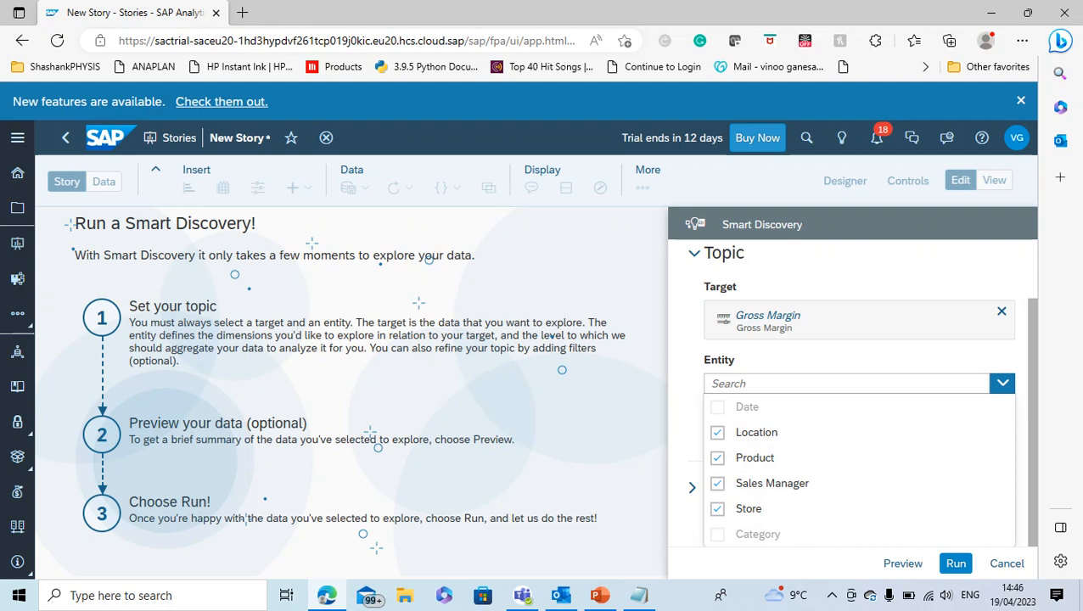
left_click(956, 564)
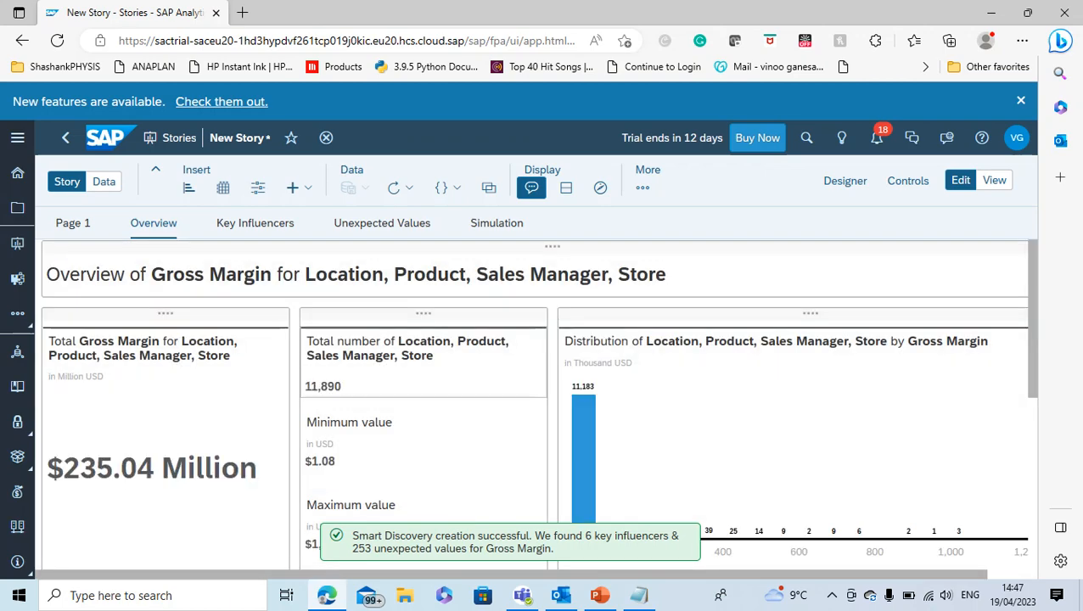
Examine the Overview page's Gross Margin total, entity count, minimum and maximum values, the maximum value's available actions, and the distribution chart
scroll(424, 379, "down", 1)
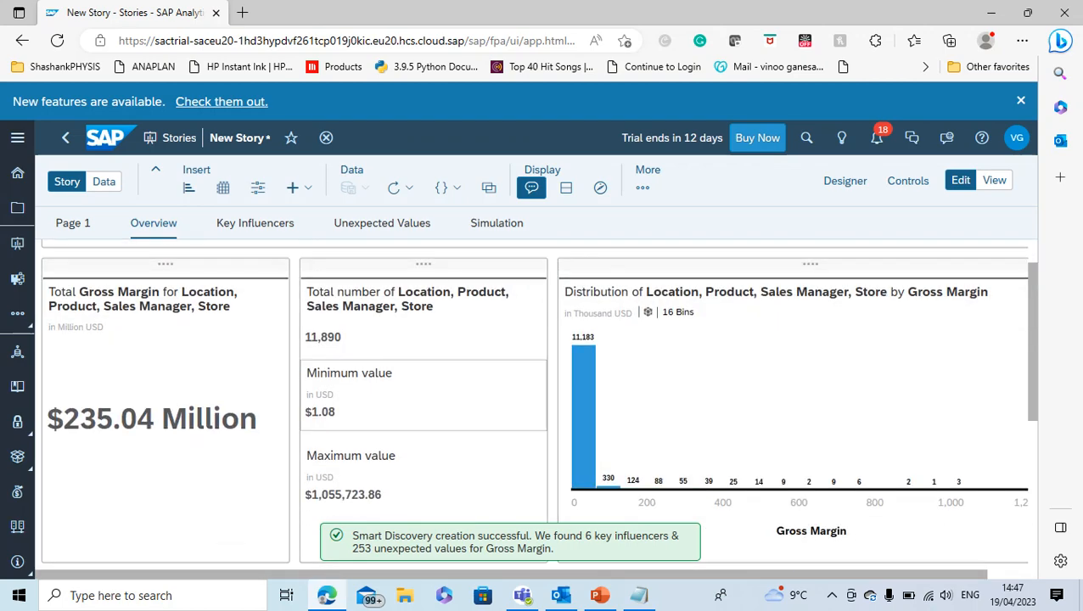
scroll(425, 379, "up", 1)
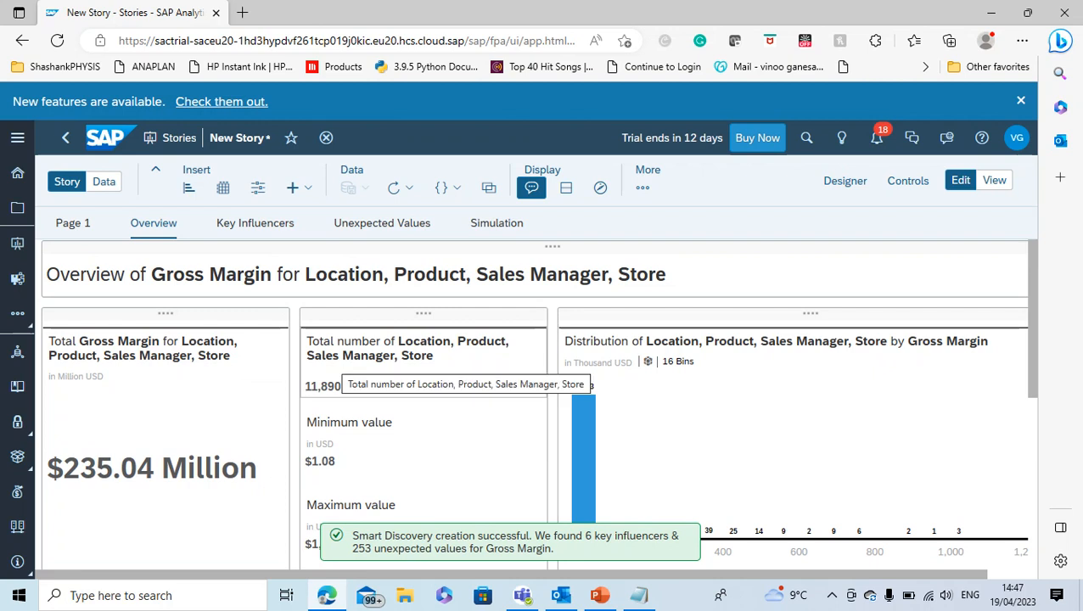
scroll(424, 379, "down", 1)
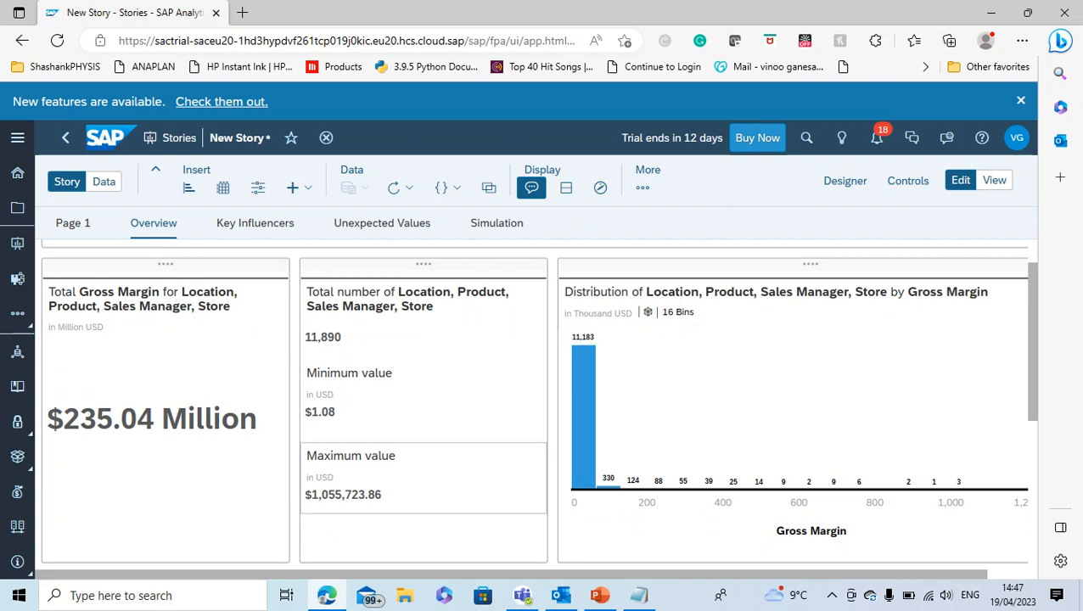
left_click(423, 478)
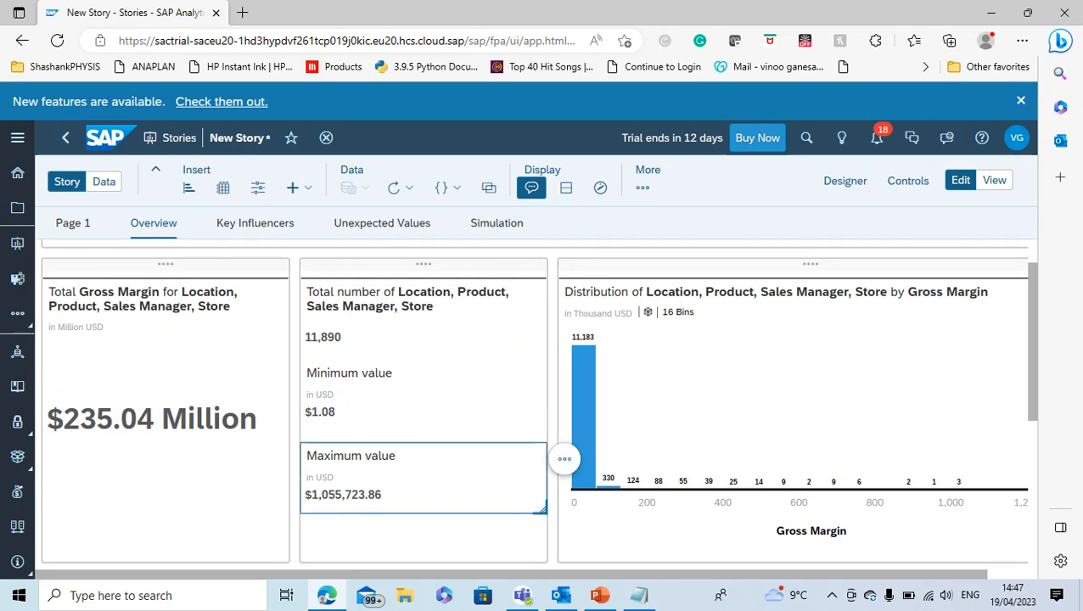
left_click(564, 459)
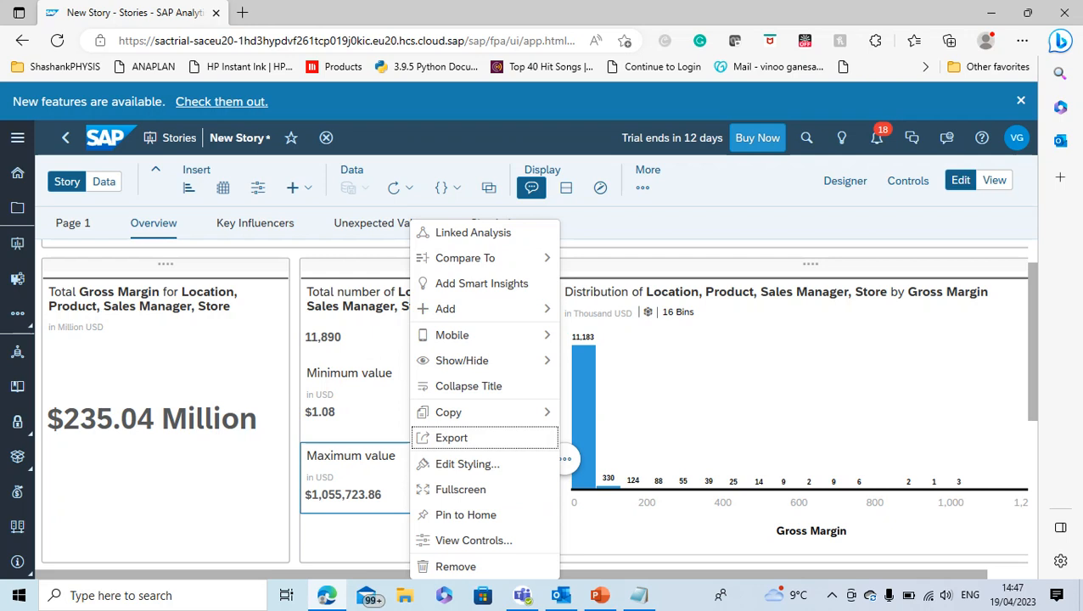
left_click(722, 394)
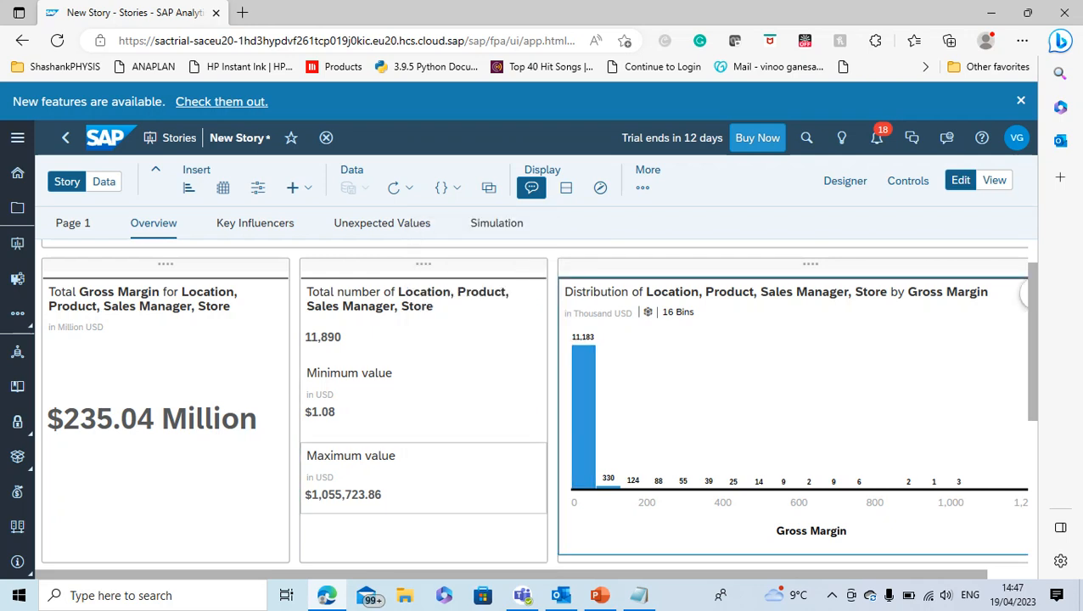
left_click(459, 478)
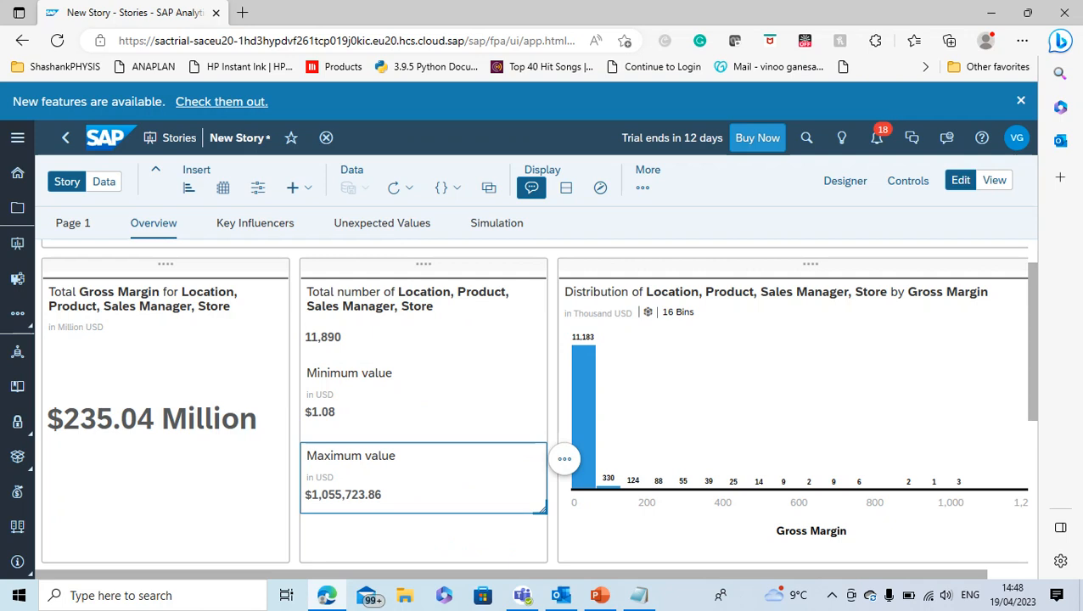
left_click(565, 459)
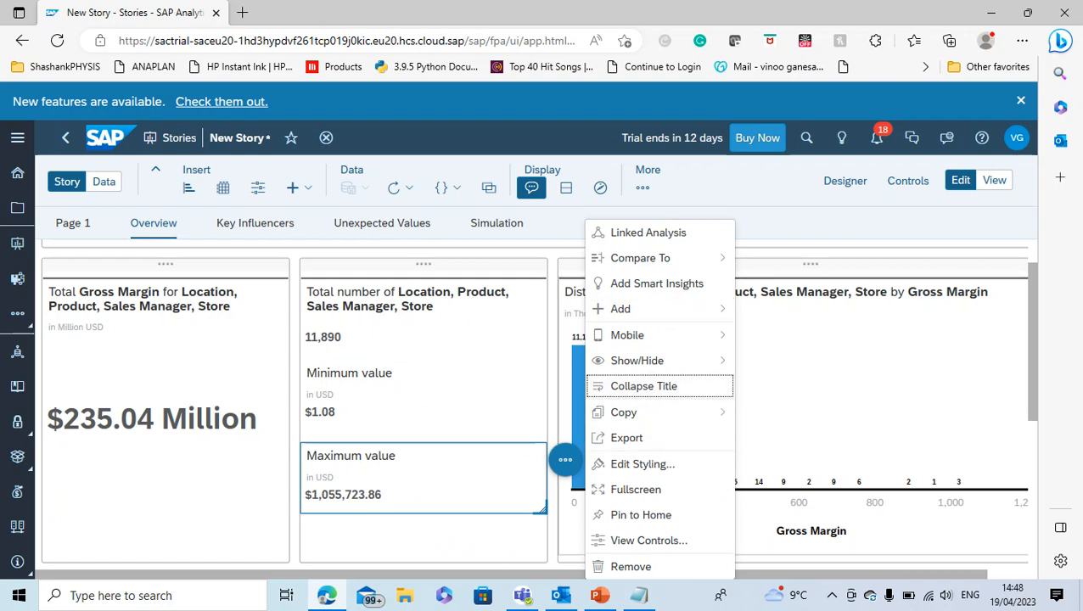
left_click(813, 389)
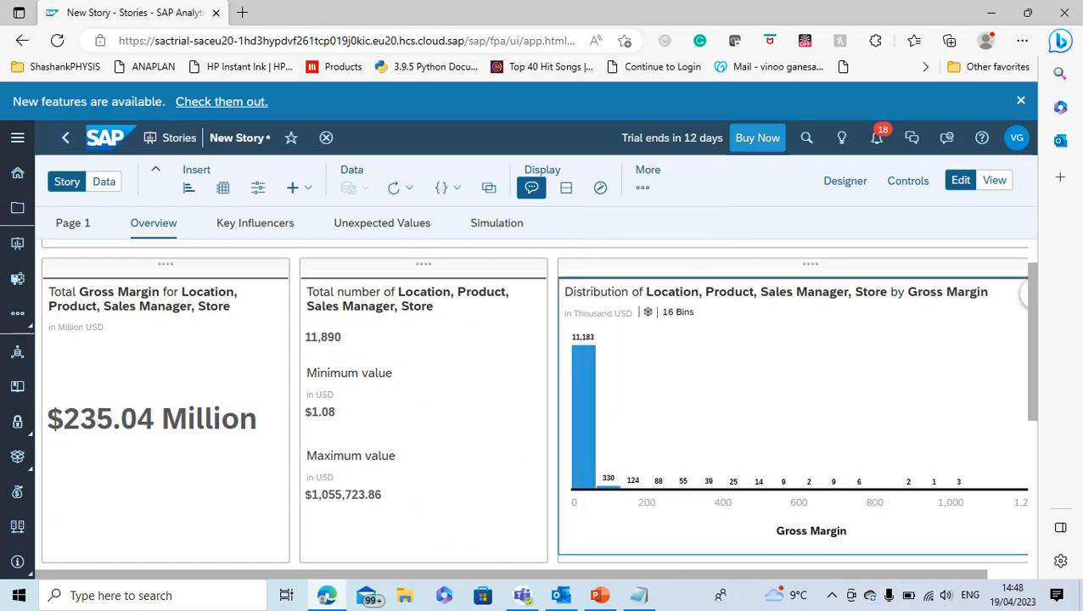
scroll(538, 403, "down", 1)
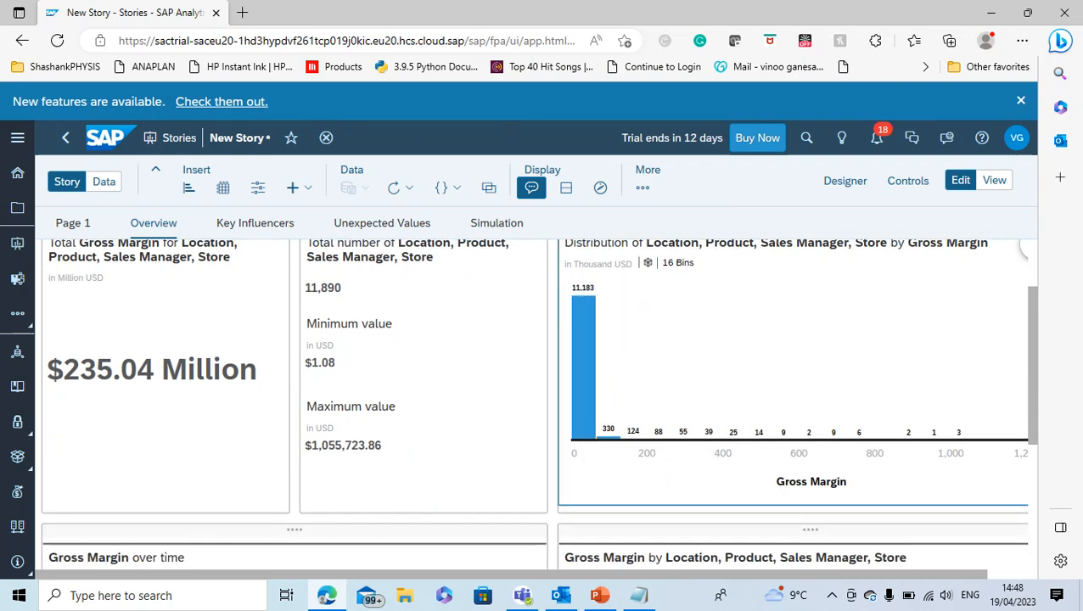
scroll(539, 403, "up", 1)
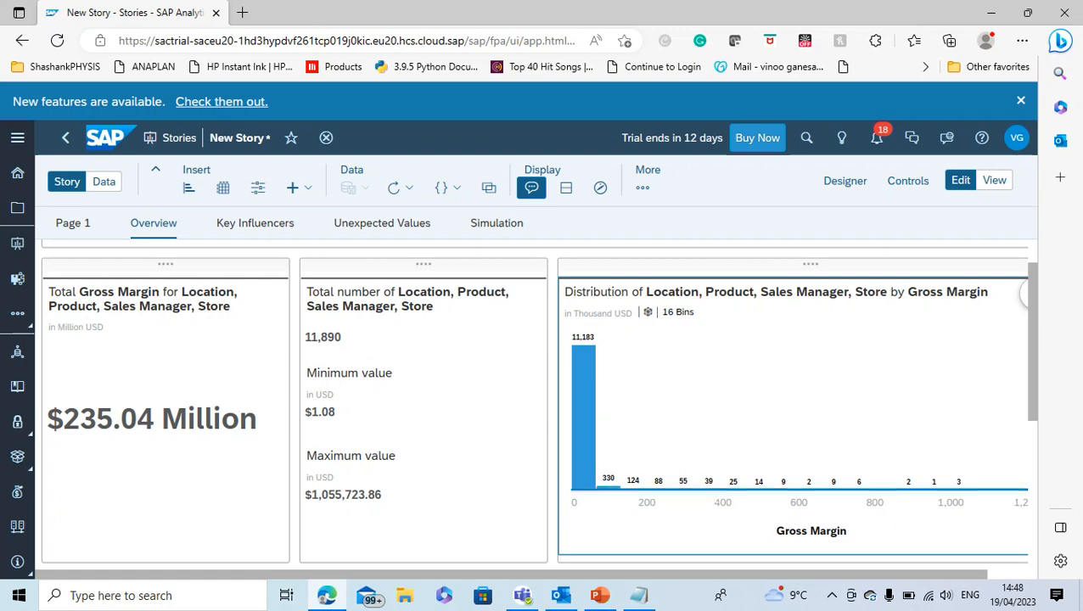
scroll(538, 403, "down", 1)
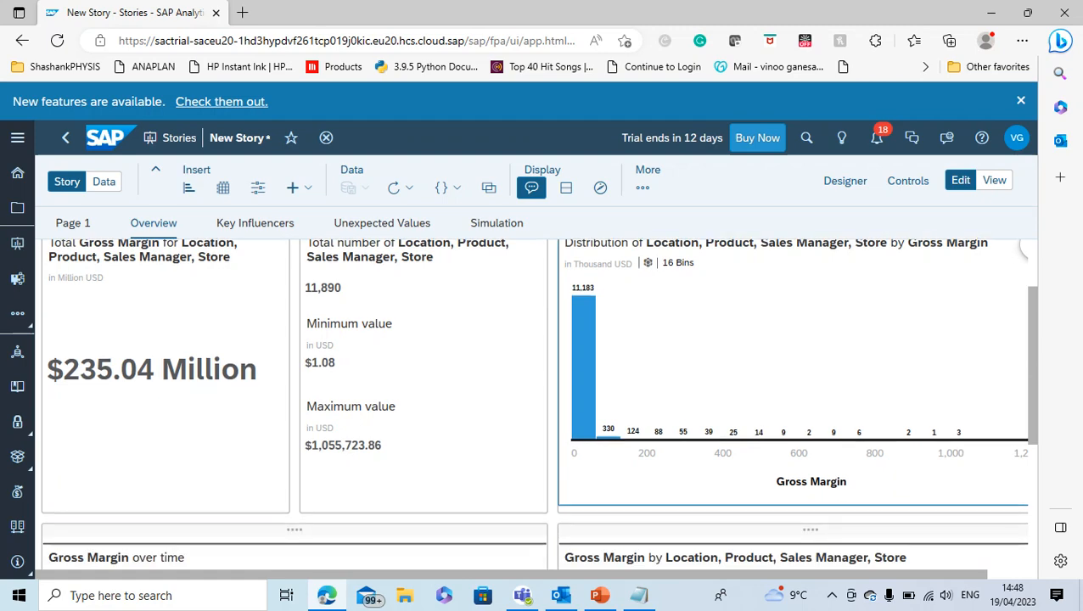
scroll(538, 404, "down", 1)
scroll(539, 403, "up", 2)
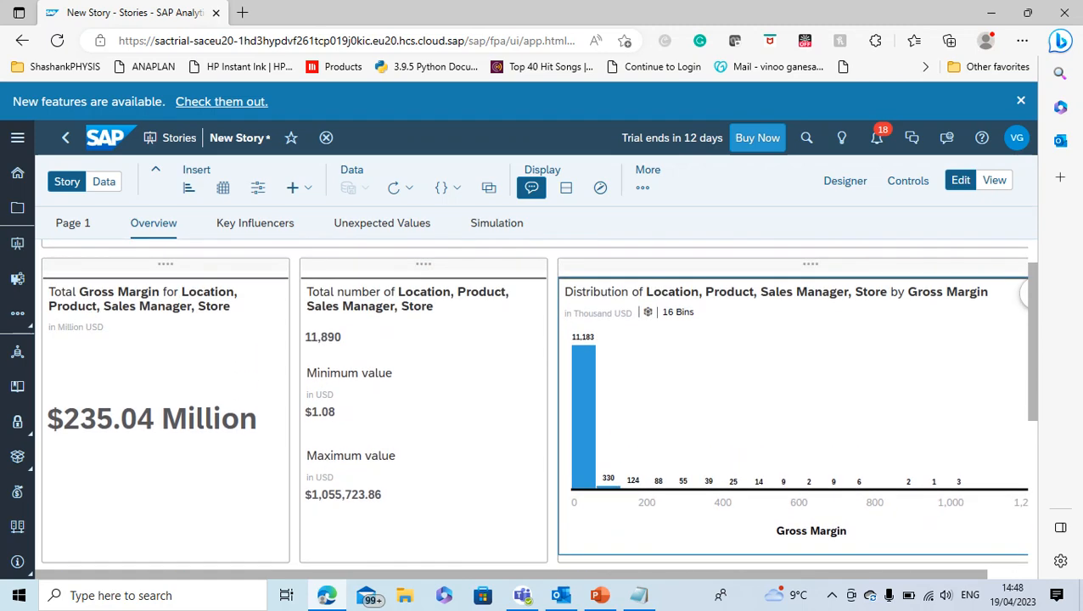
Check the distribution chart's available actions and its minimum and maximum axis settings, leaving them unchanged
left_click(1027, 294)
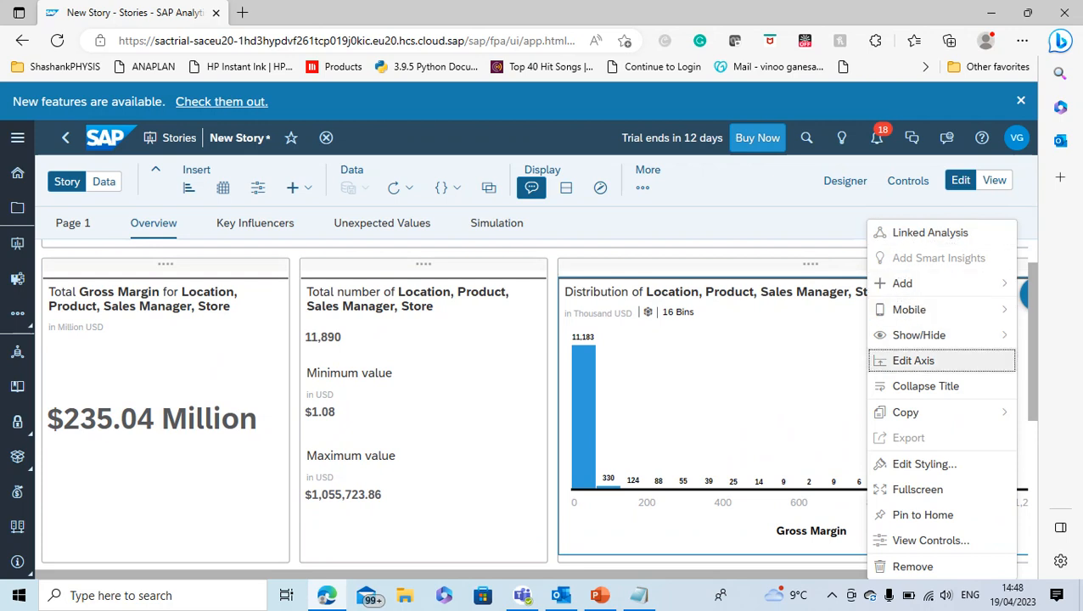
mouse_move(959, 338)
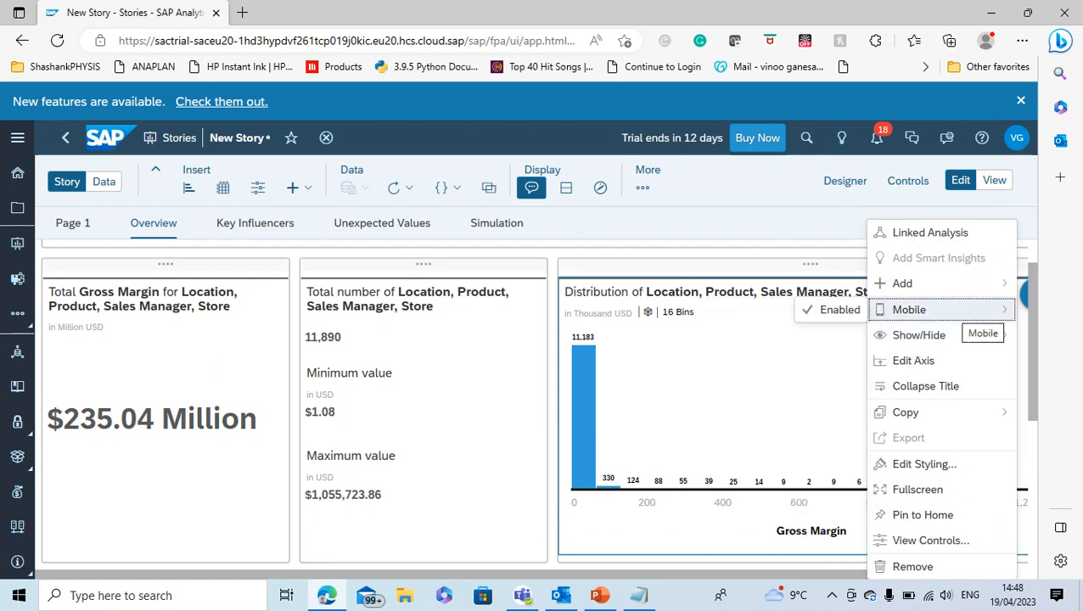
left_click(913, 361)
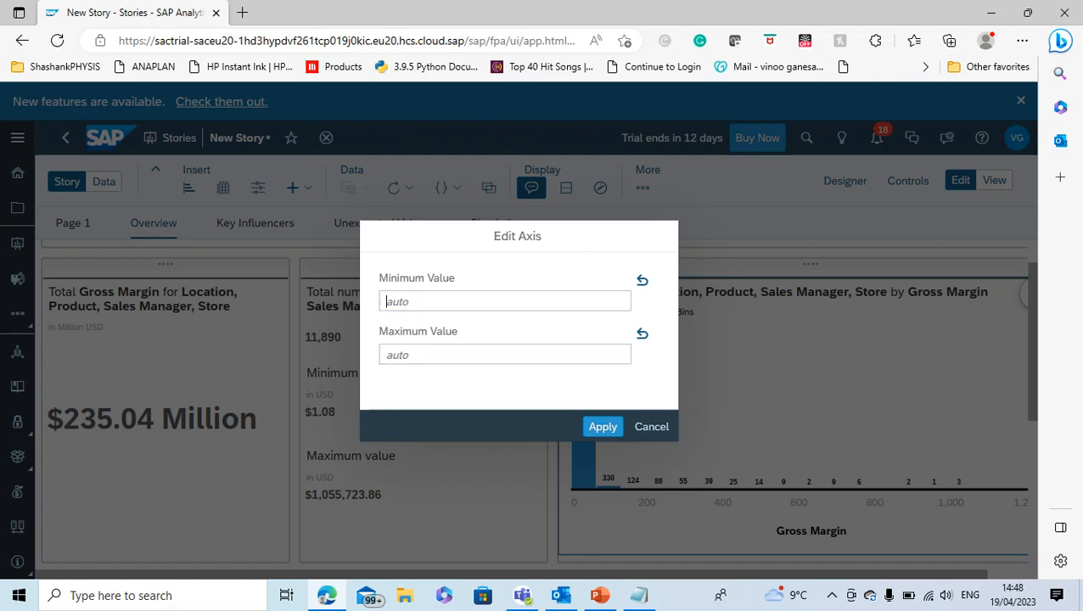
left_click(651, 427)
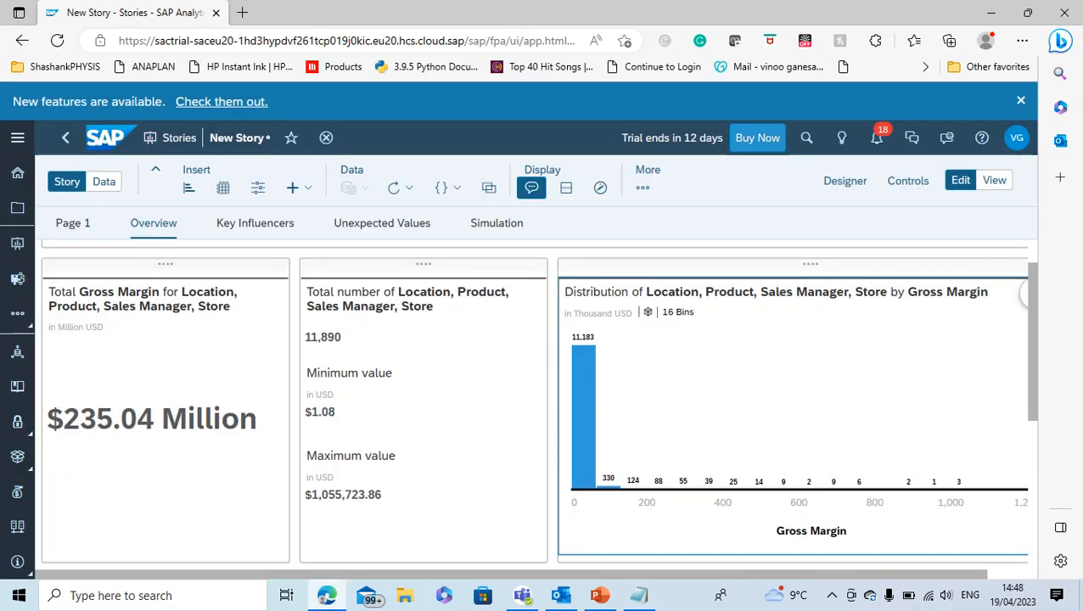
Examine the Overview page's Gross Margin over time forecast and the top 10 Gross Margin chart by Location, Product, Sales Manager and Store
scroll(764, 446, "down", 3)
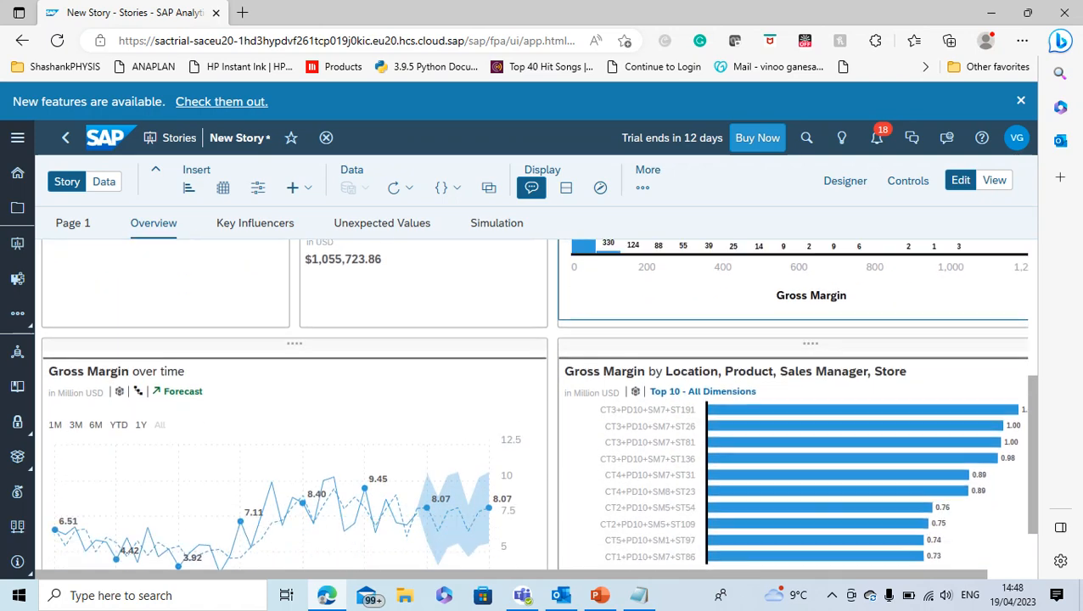
scroll(764, 445, "down", 1)
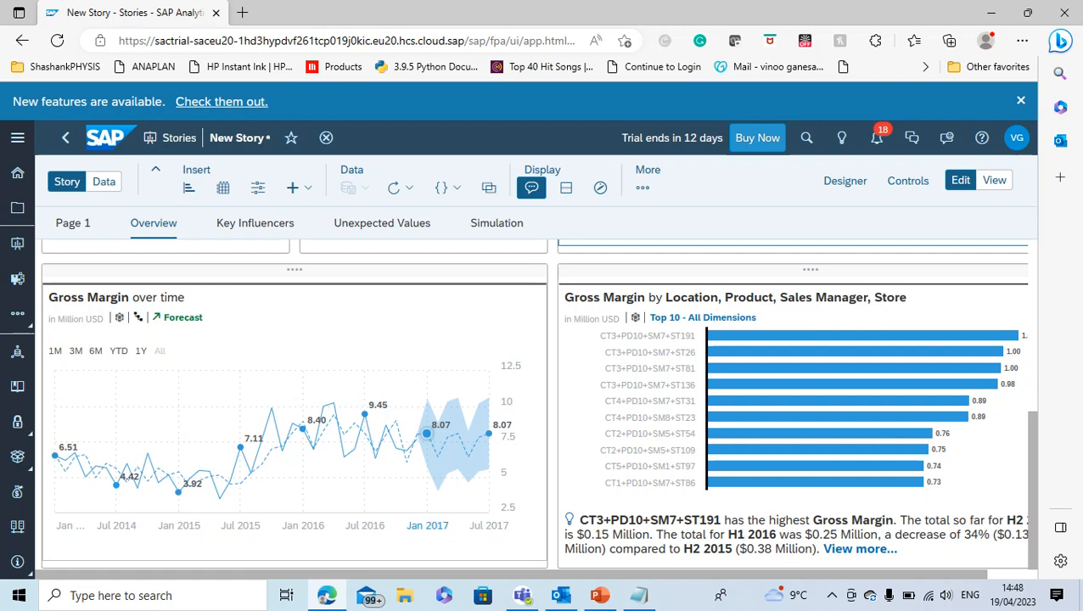
scroll(425, 433, "up", 2)
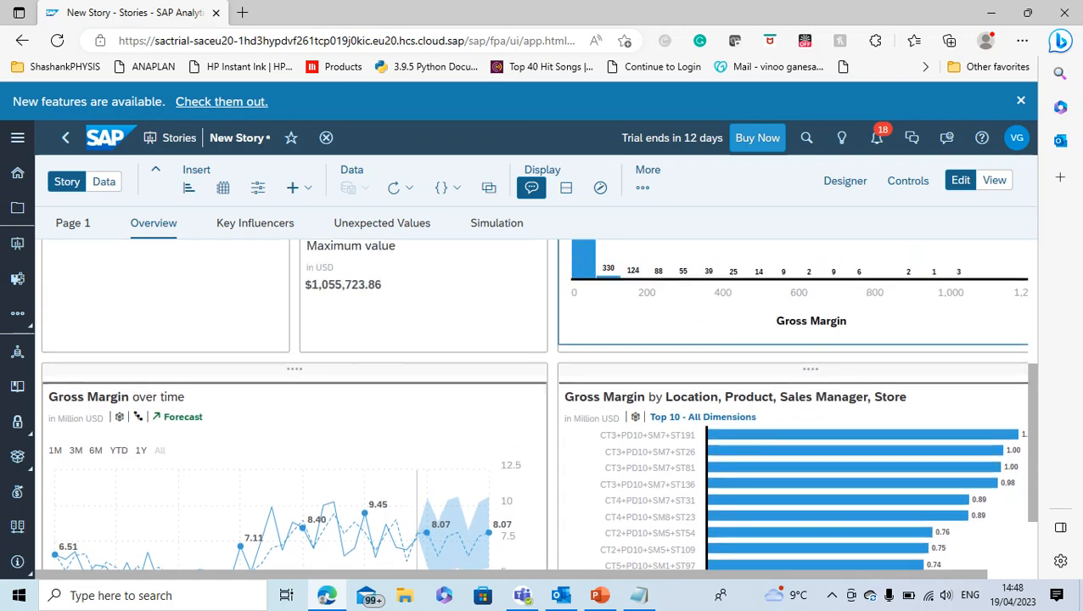
scroll(417, 510, "down", 2)
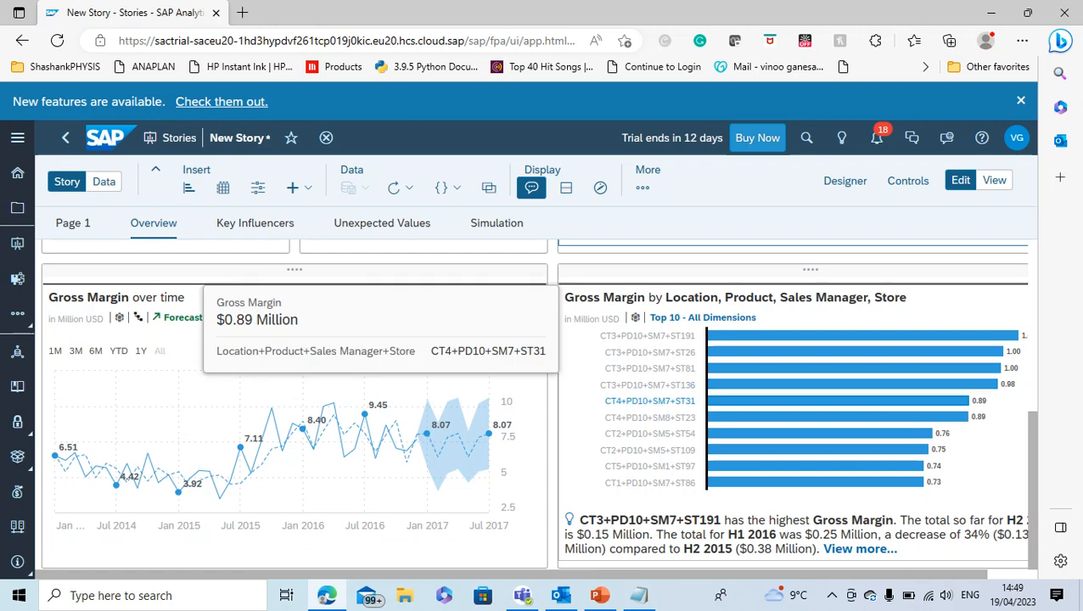
scroll(650, 351, "up", 3)
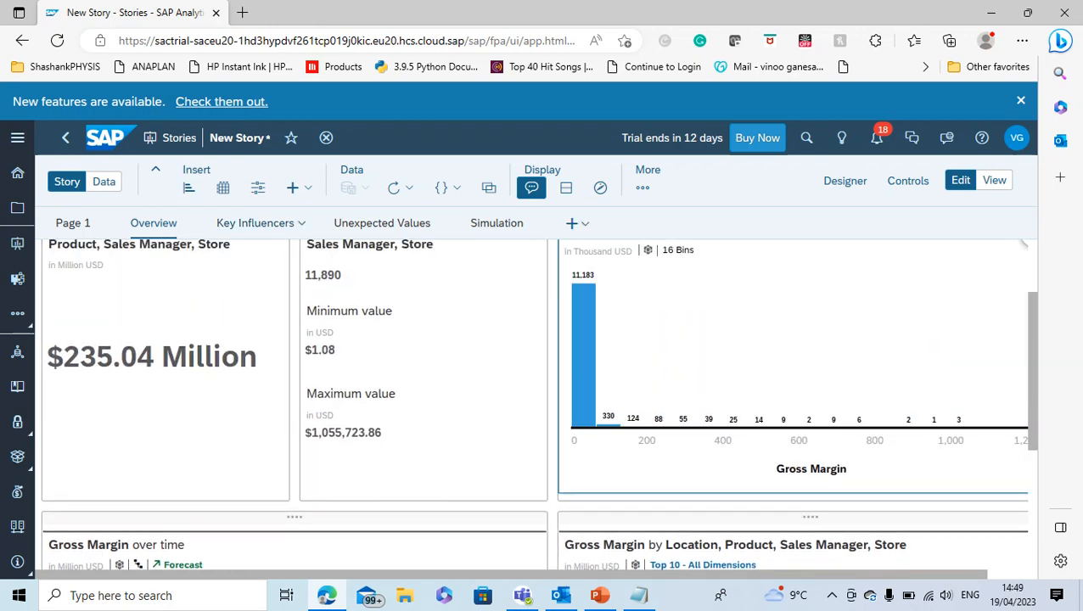
Review the Key Influencers page for each column's influence on Gross Margin and its correlations
left_click(255, 223)
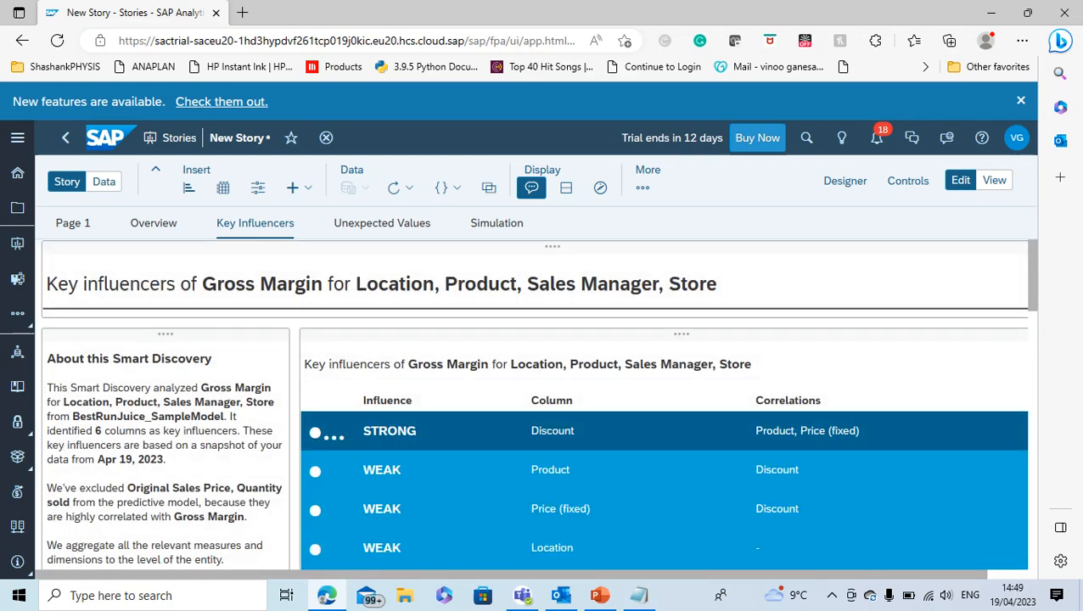
scroll(539, 403, "down", 1)
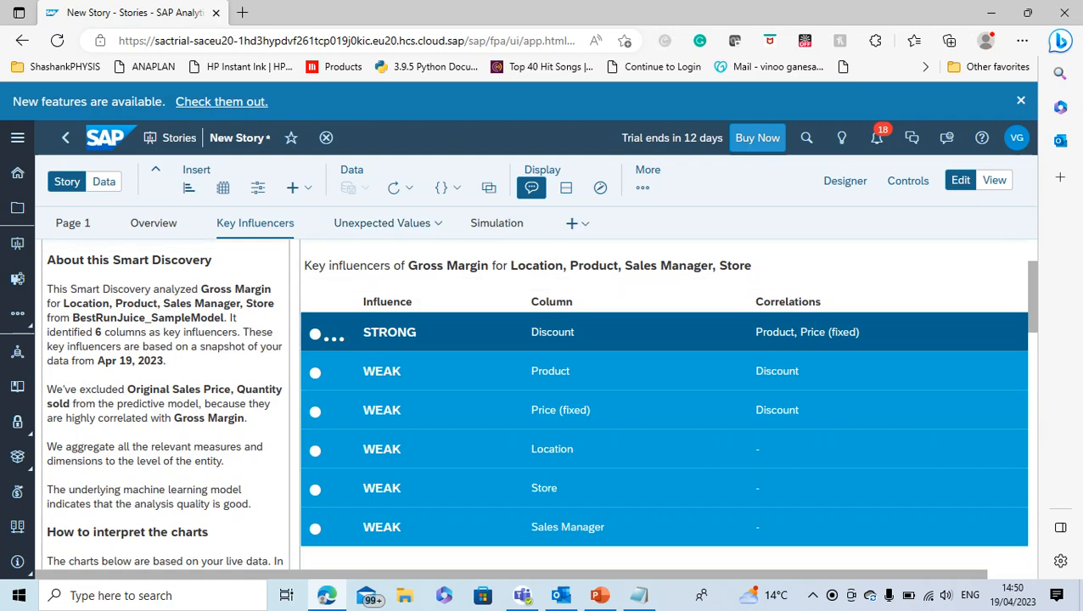
Examine the Unexpected Values page, comparing actual and expected Gross Margin, their differences, discounts, products, prices and locations across the records
left_click(382, 223)
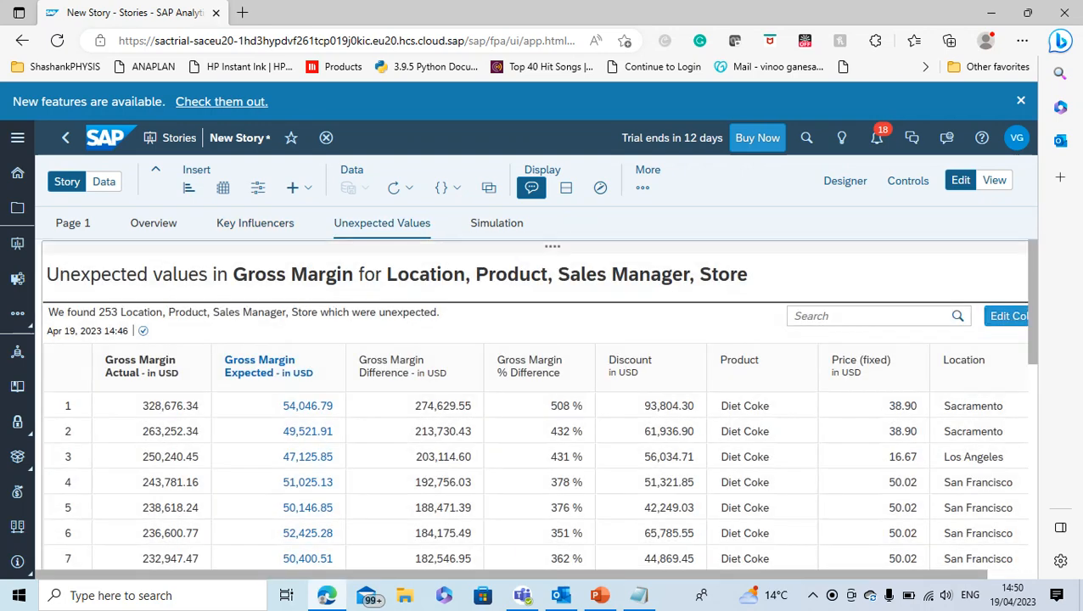
scroll(535, 480, "down", 1)
scroll(535, 480, "up", 1)
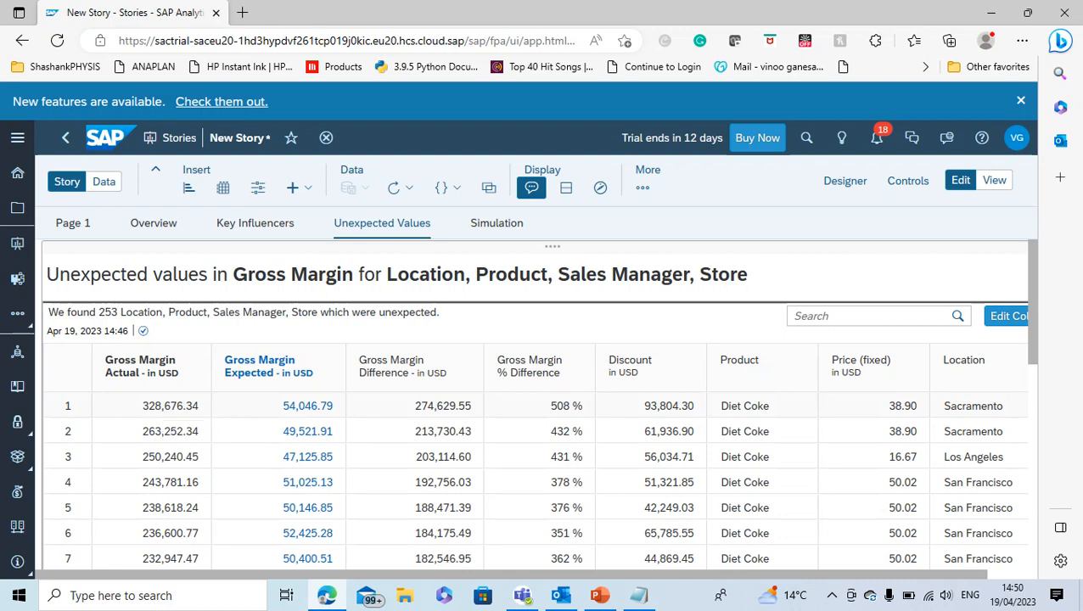
scroll(535, 481, "down", 1)
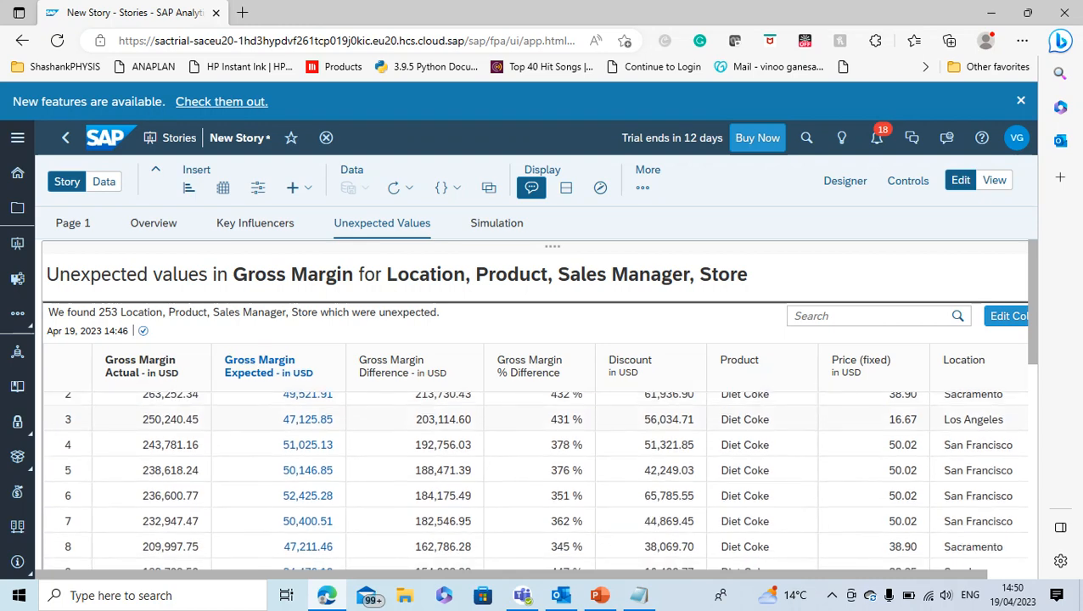
scroll(534, 480, "up", 1)
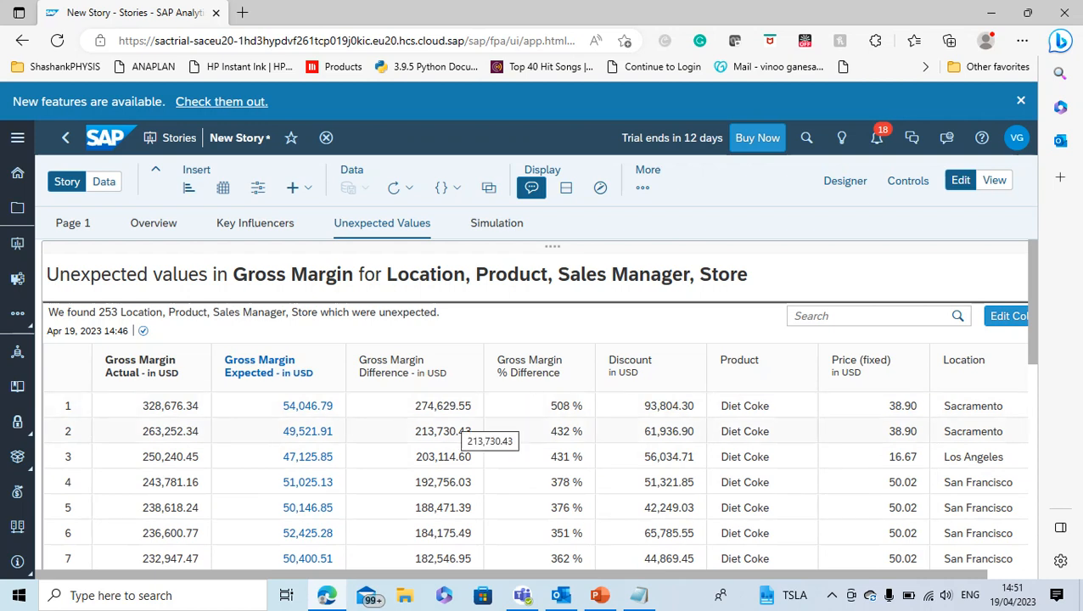
scroll(535, 479, "down", 1)
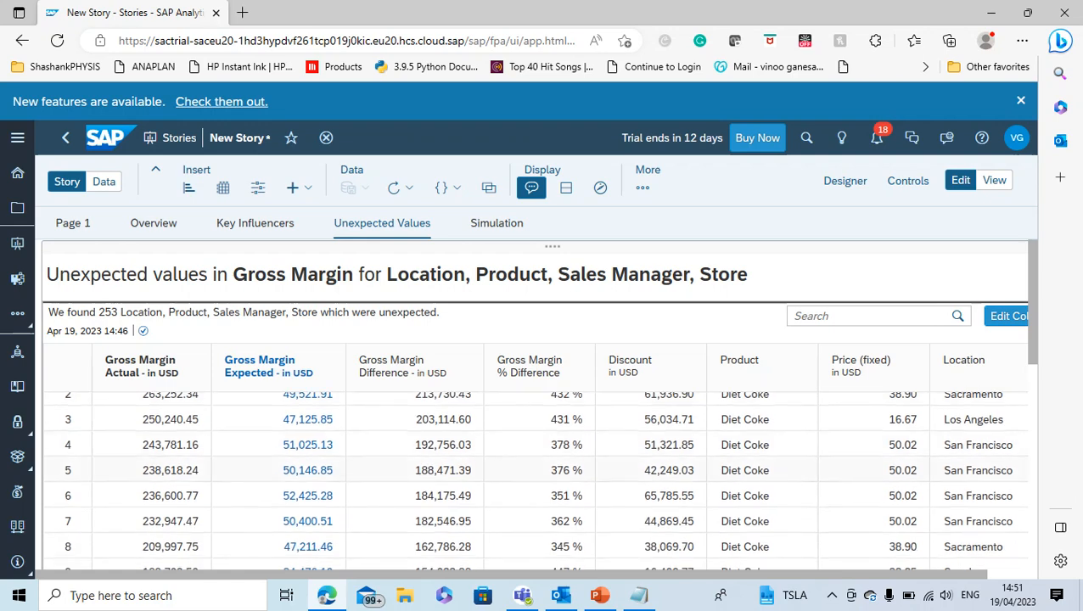
scroll(560, 474, "down", 3)
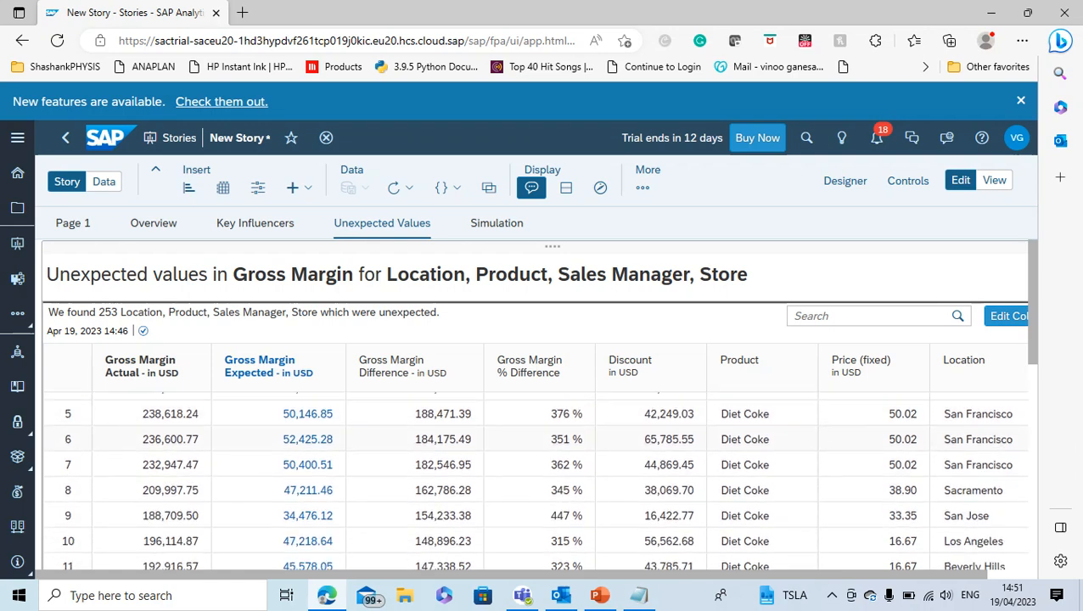
scroll(535, 480, "down", 3)
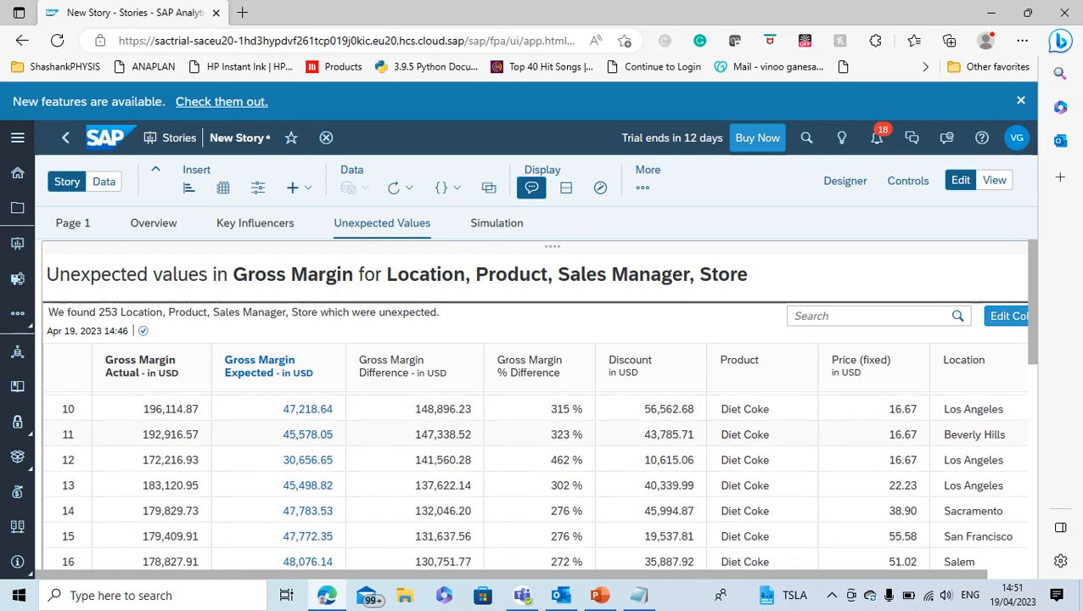
scroll(535, 479, "down", 6)
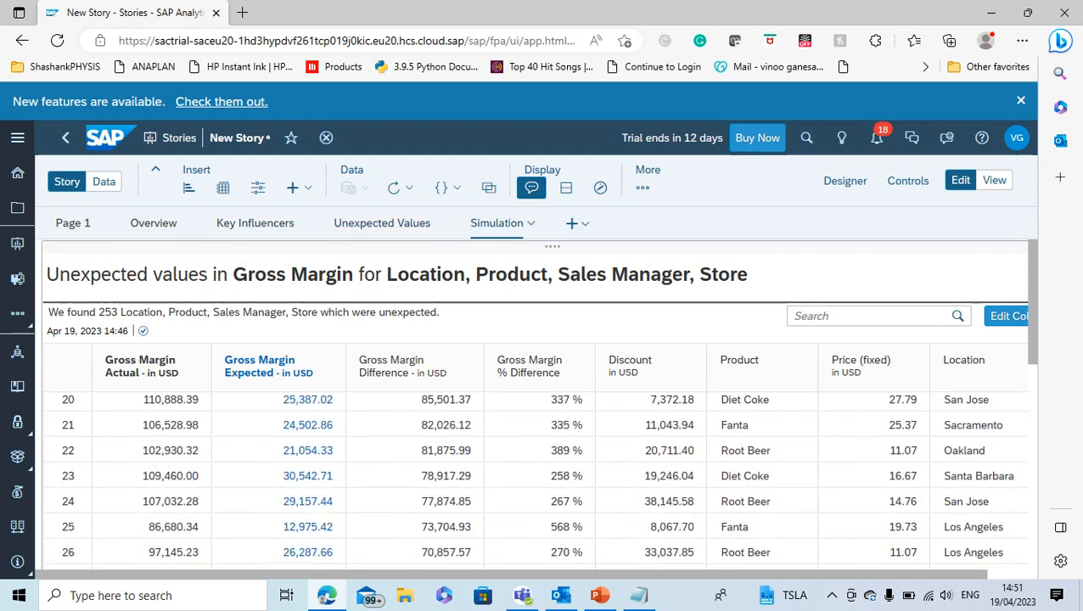
Examine the Simulation page's expected Gross Margin, summary text, and the influencer inputs with their impact ratings
left_click(516, 225)
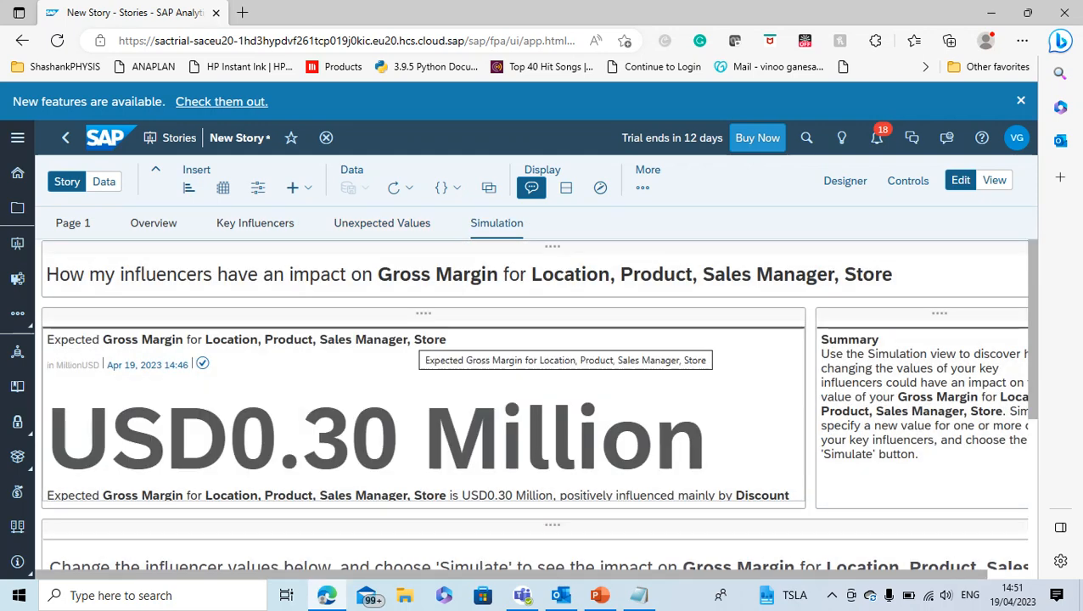
scroll(535, 407, "down", 1)
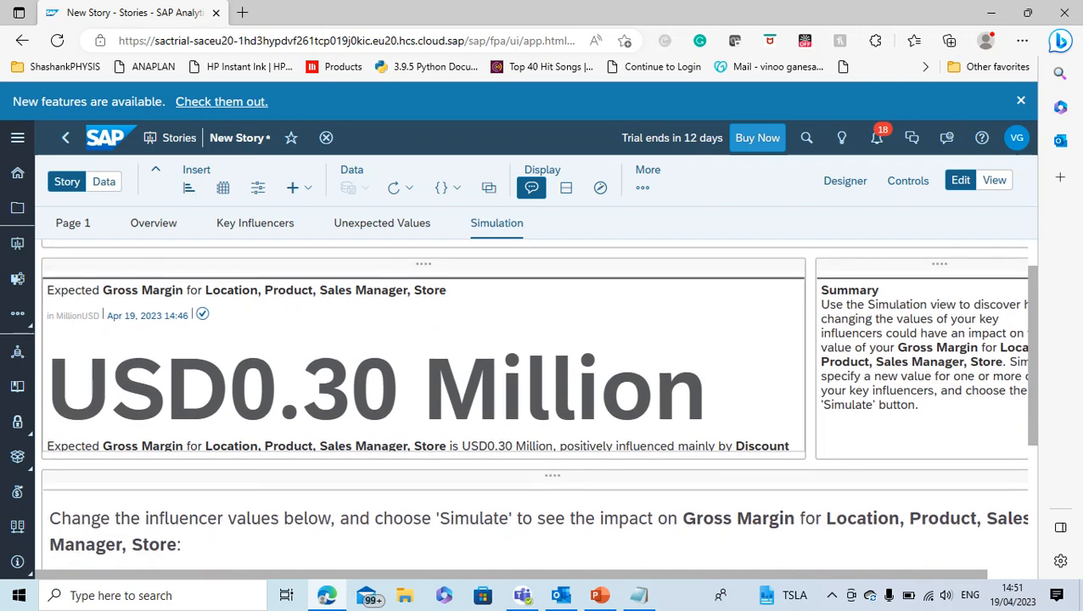
scroll(535, 408, "down", 3)
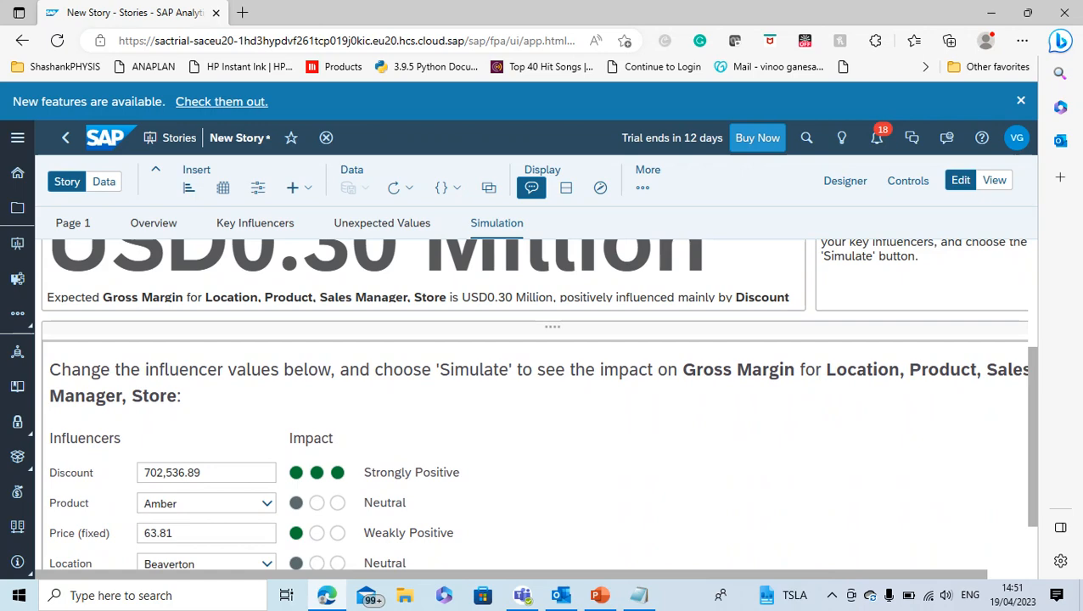
scroll(535, 408, "up", 1)
scroll(535, 408, "down", 2)
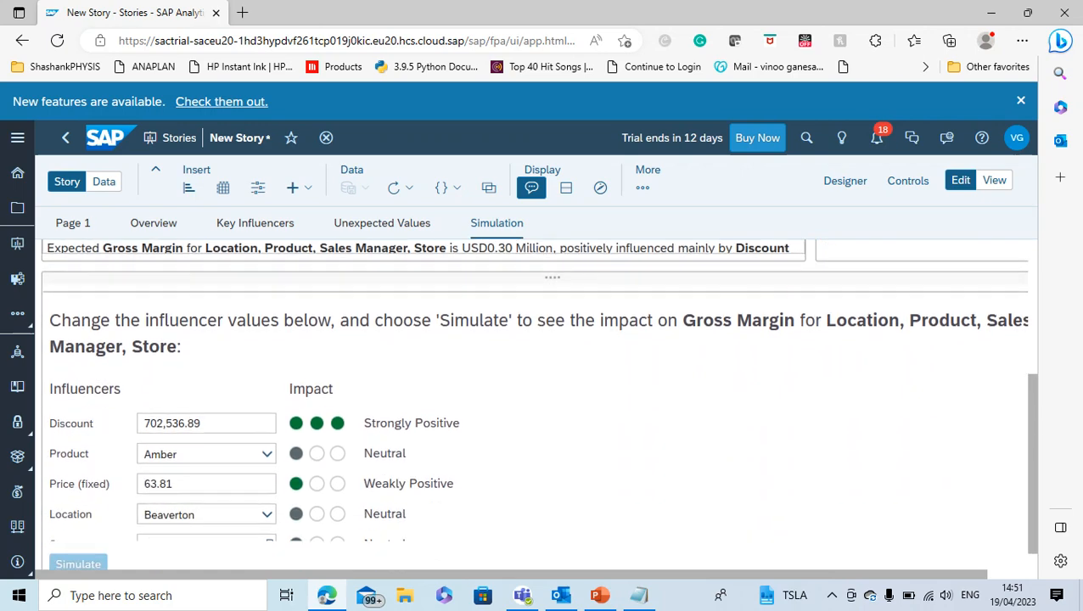
scroll(535, 408, "up", 3)
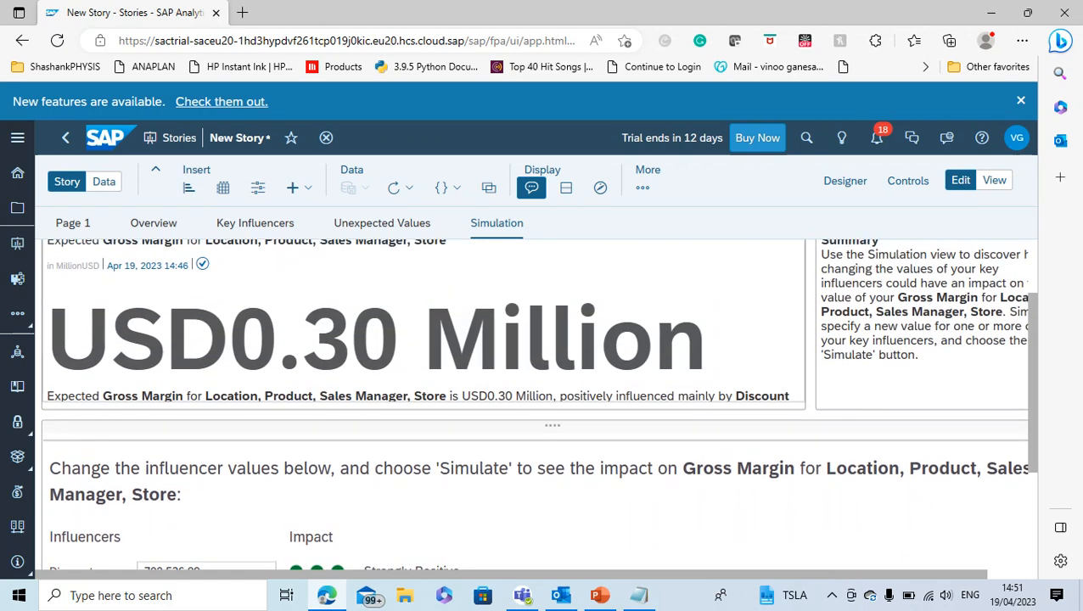
scroll(552, 382, "up", 2)
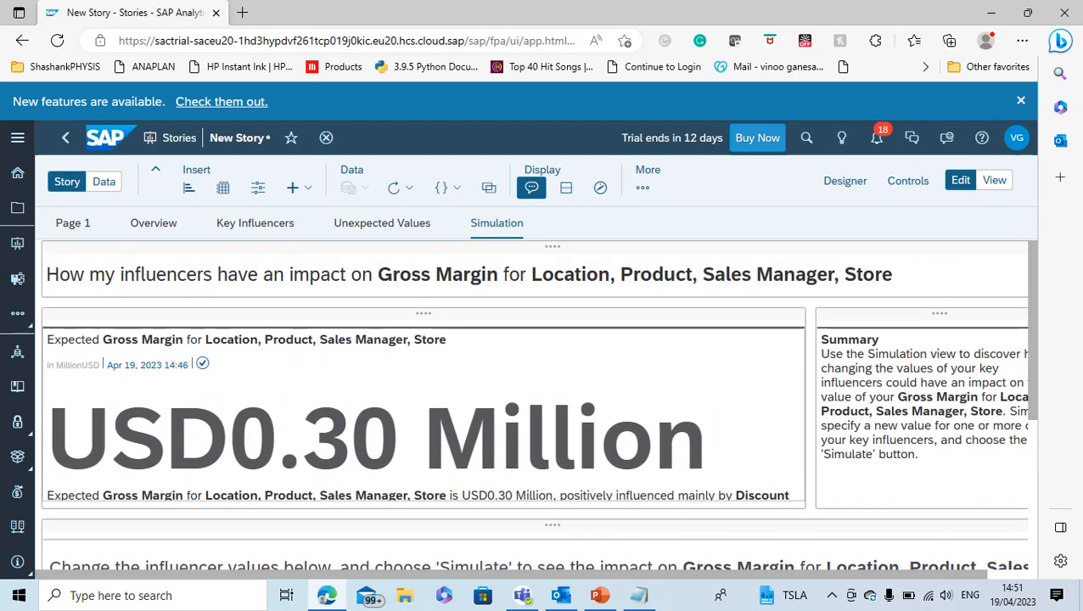
scroll(539, 403, "down", 1)
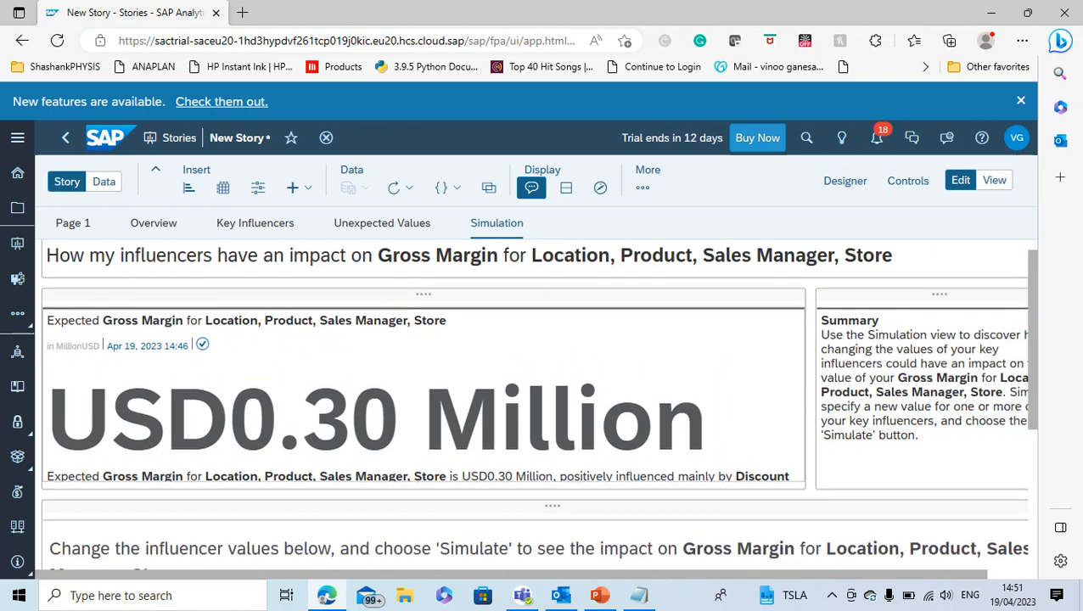
scroll(538, 403, "down", 1)
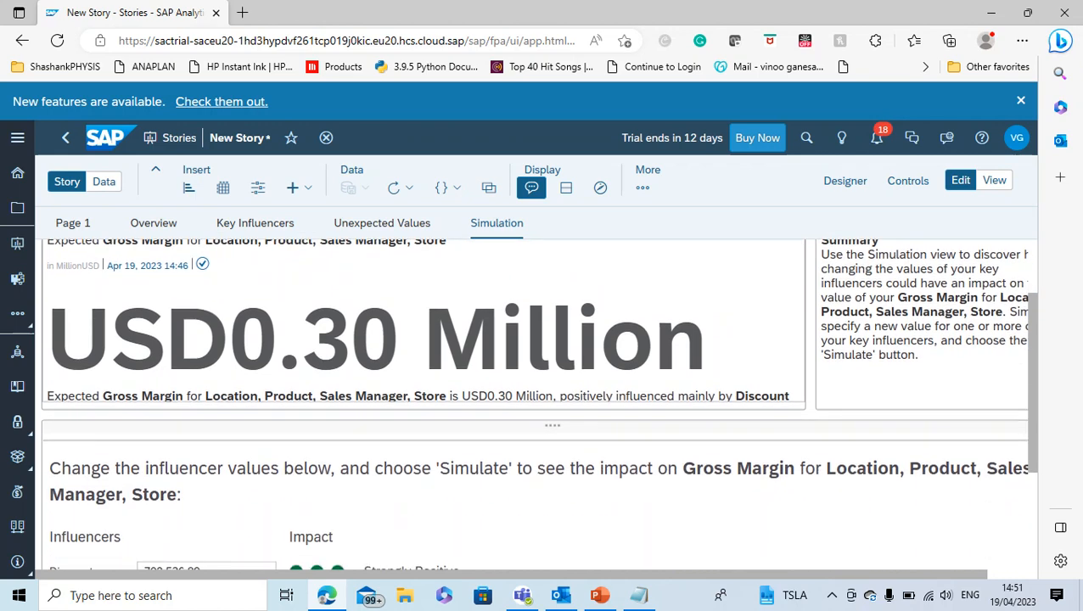
scroll(538, 403, "down", 1)
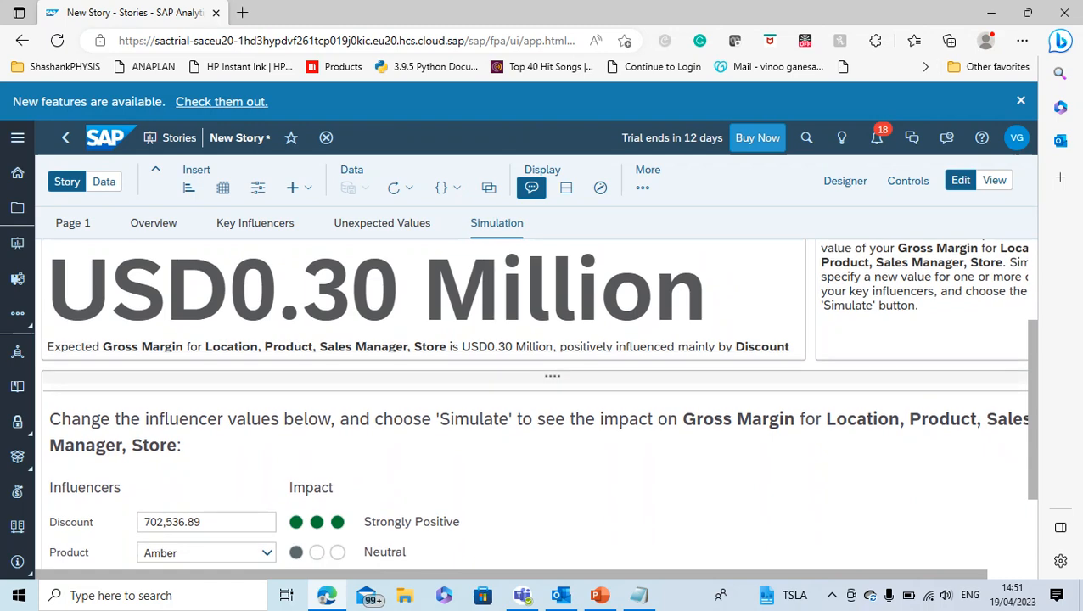
scroll(538, 404, "down", 2)
scroll(539, 403, "down", 1)
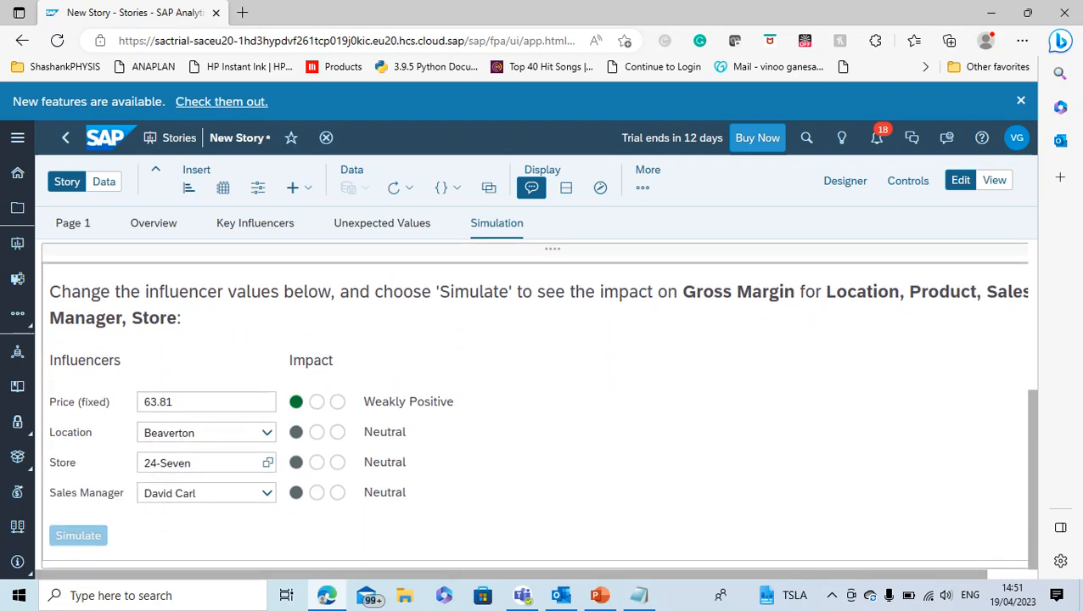
scroll(538, 403, "up", 5)
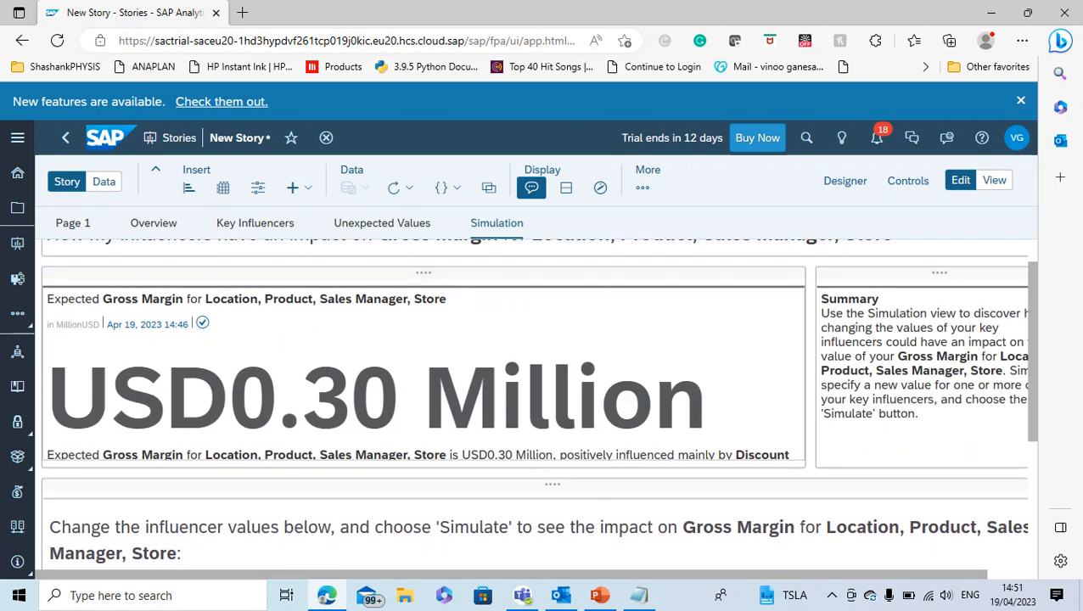
Revisit Page 1 with the sample model table, and return to the Overview page
left_click(73, 223)
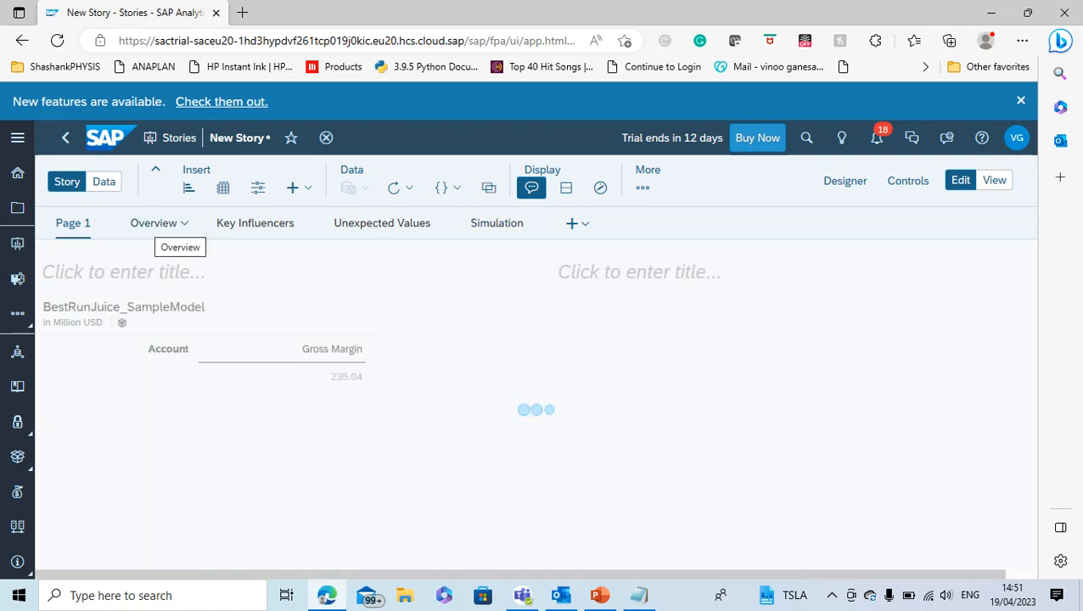
left_click(154, 223)
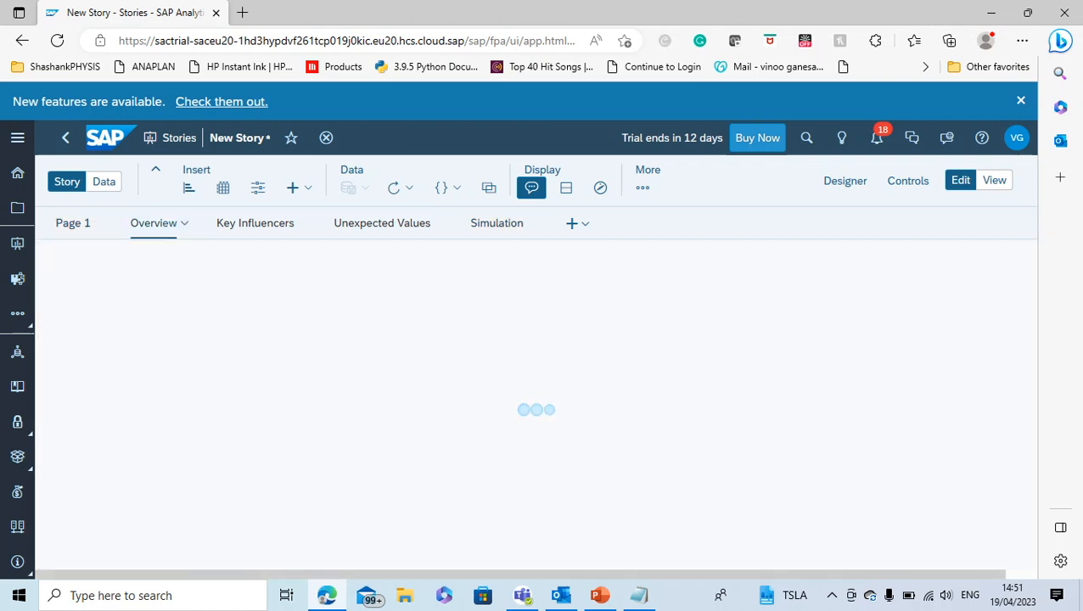